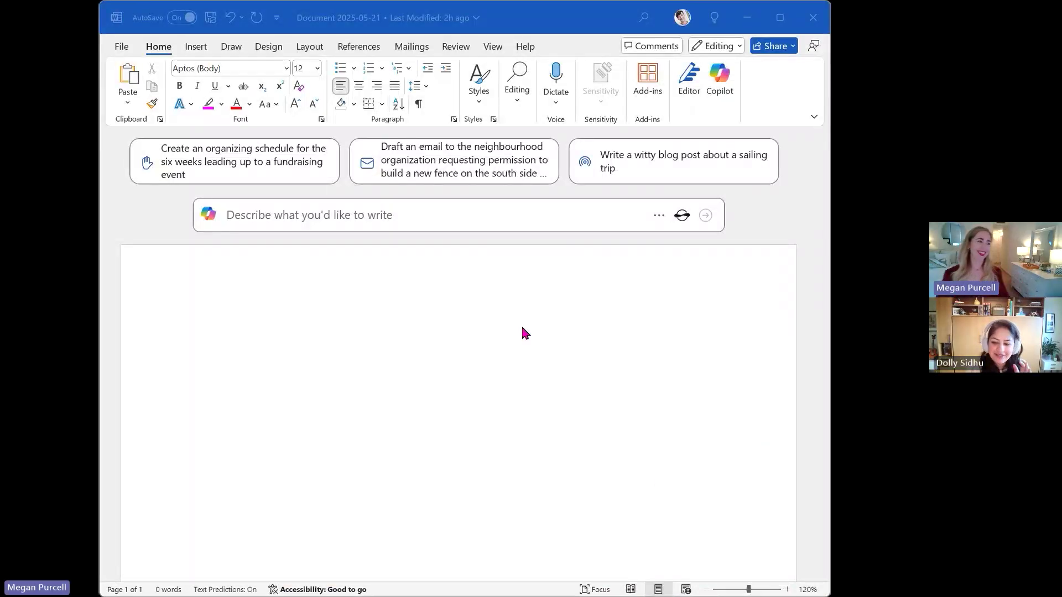
Focus the blank Word document and bring up the Copilot side pane
click(454, 276)
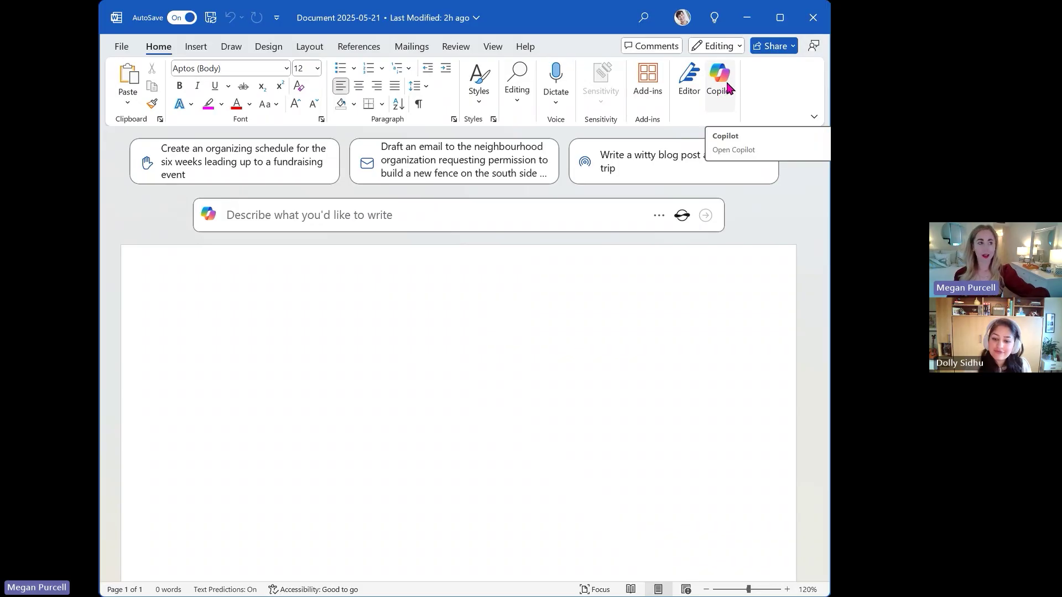
click(720, 89)
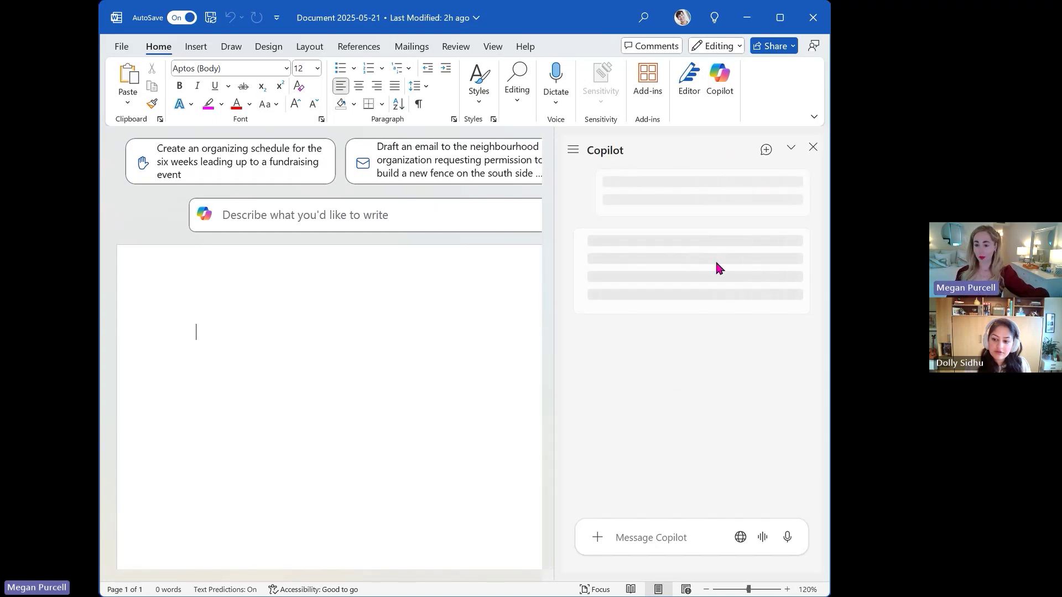
click(814, 148)
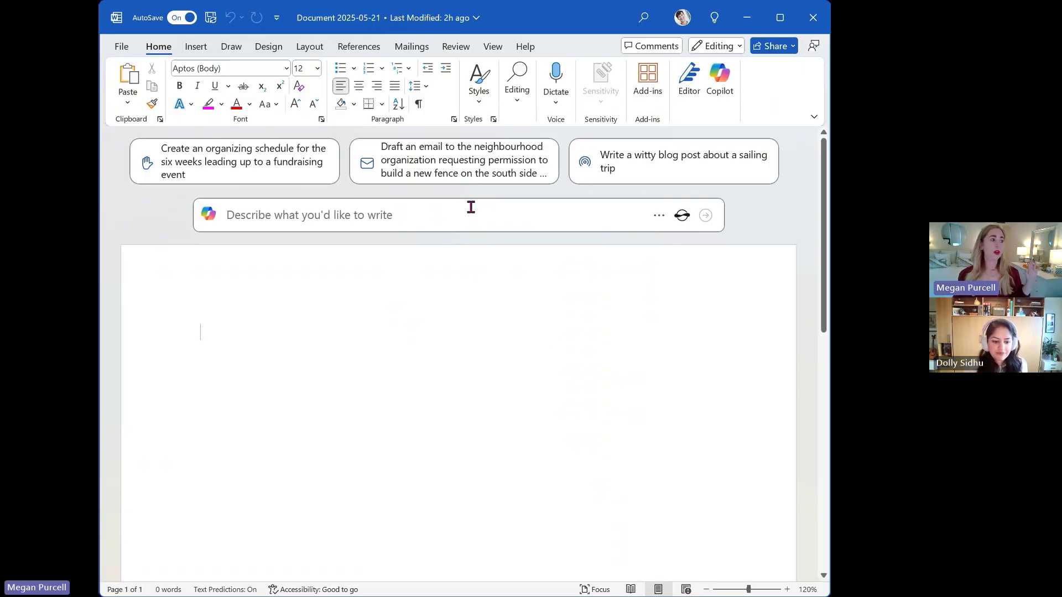
Place the cursor in Copilot's 'Describe what you'd like to write' box
click(244, 229)
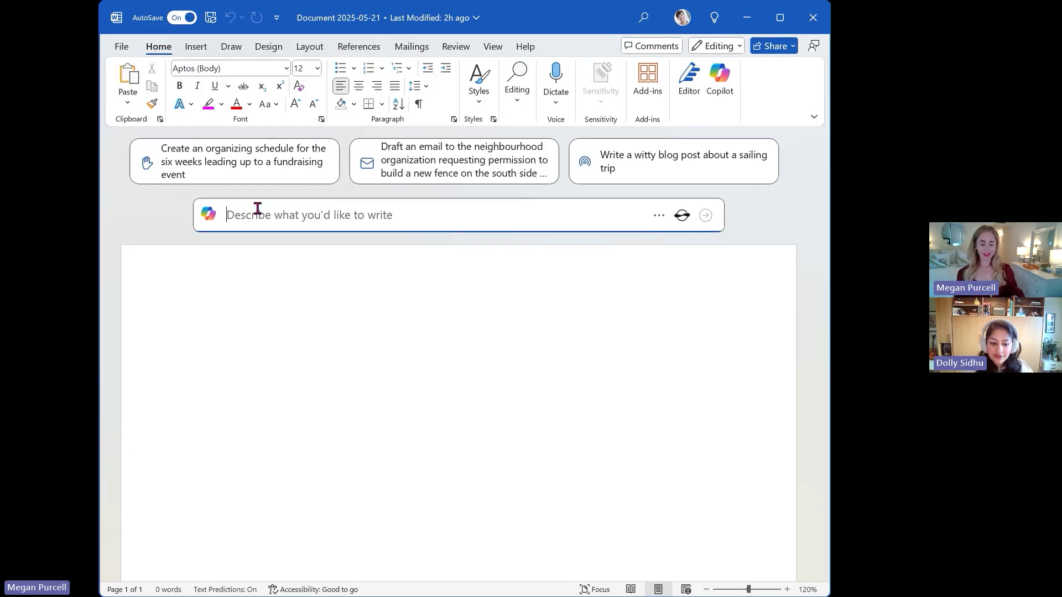
text(Hel)
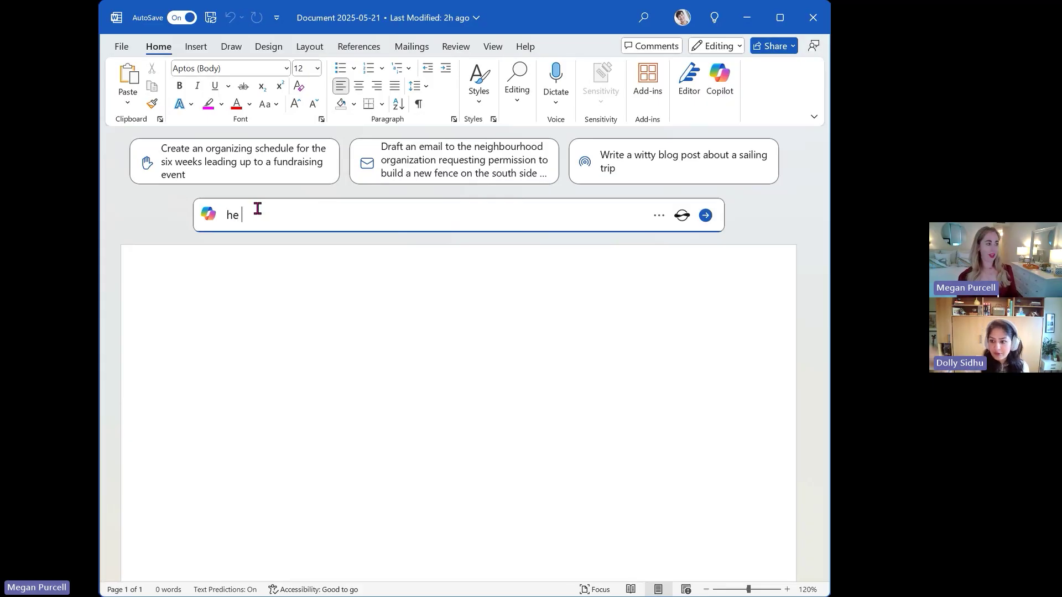
text(p me )
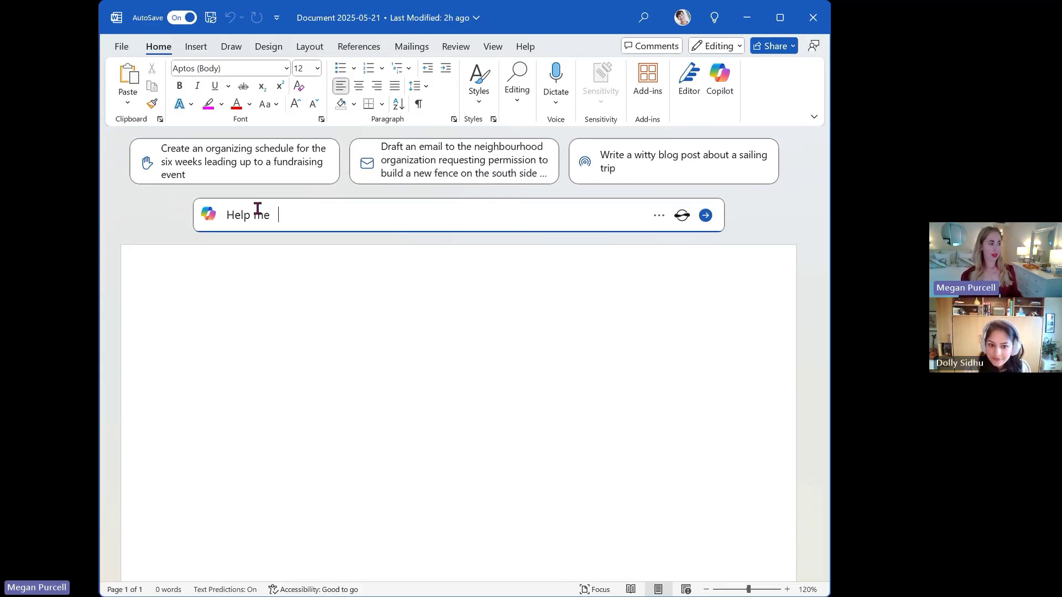
text(create a 5 day)
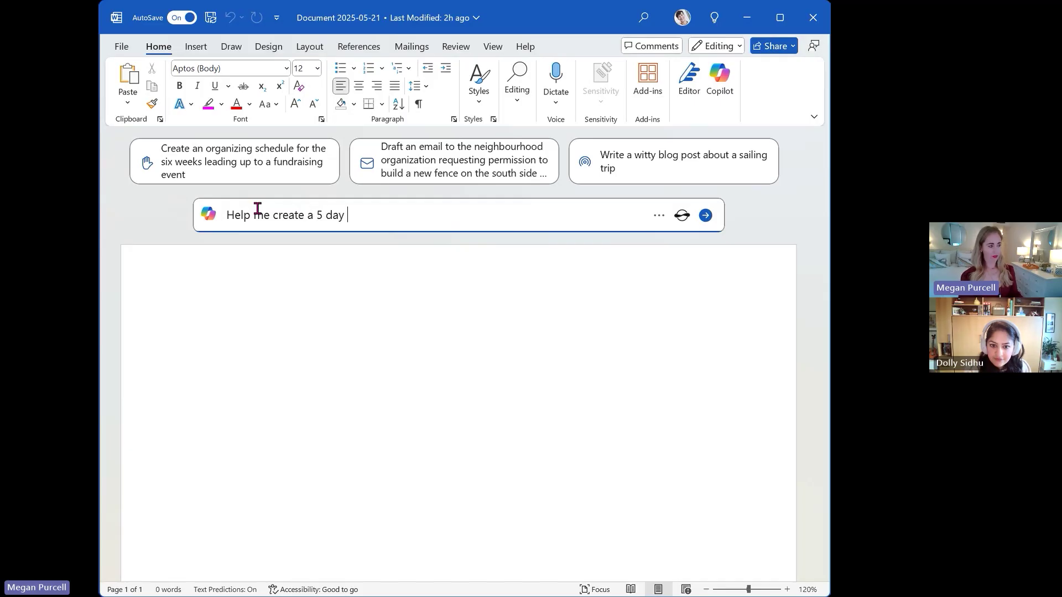
Type the 5-day Seattle-to-redwoods family itinerary request, correcting typos along the way
key(BackSpace)
key(BackSpace)
key(BackSpace)
key(BackSpace)
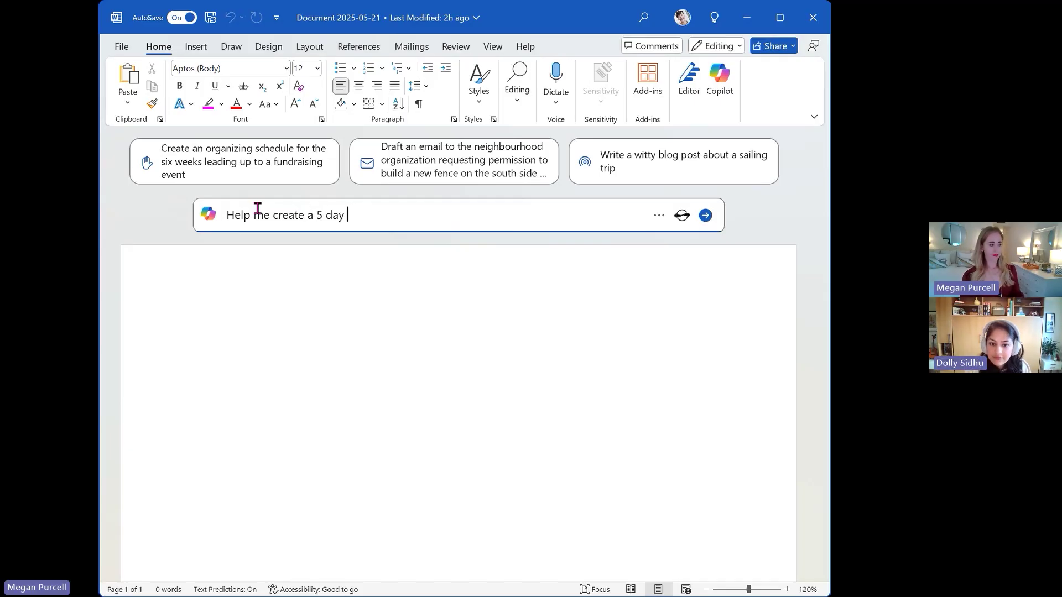
text(itinerary )
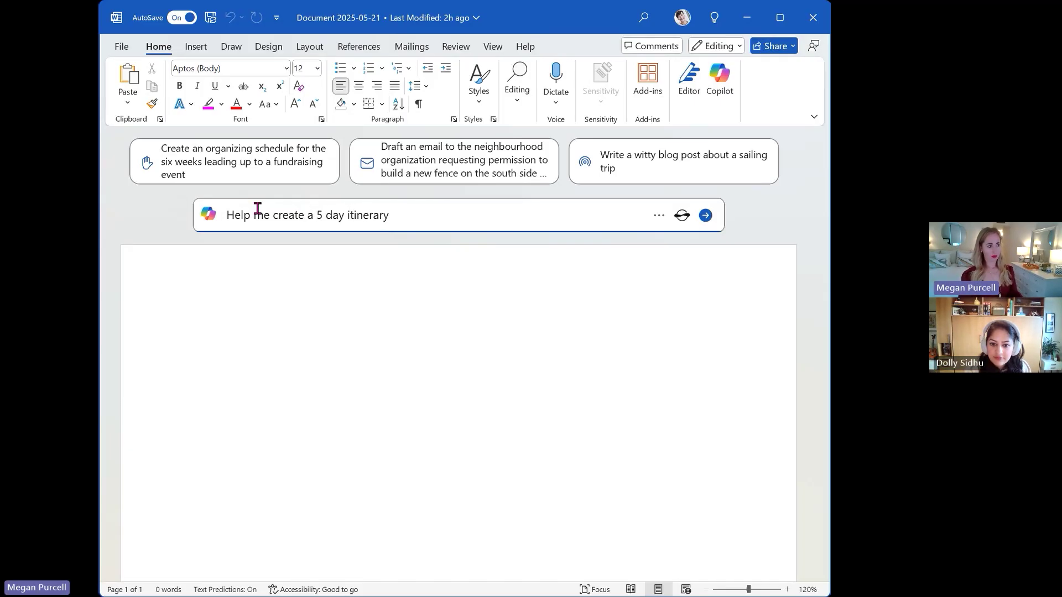
text(including)
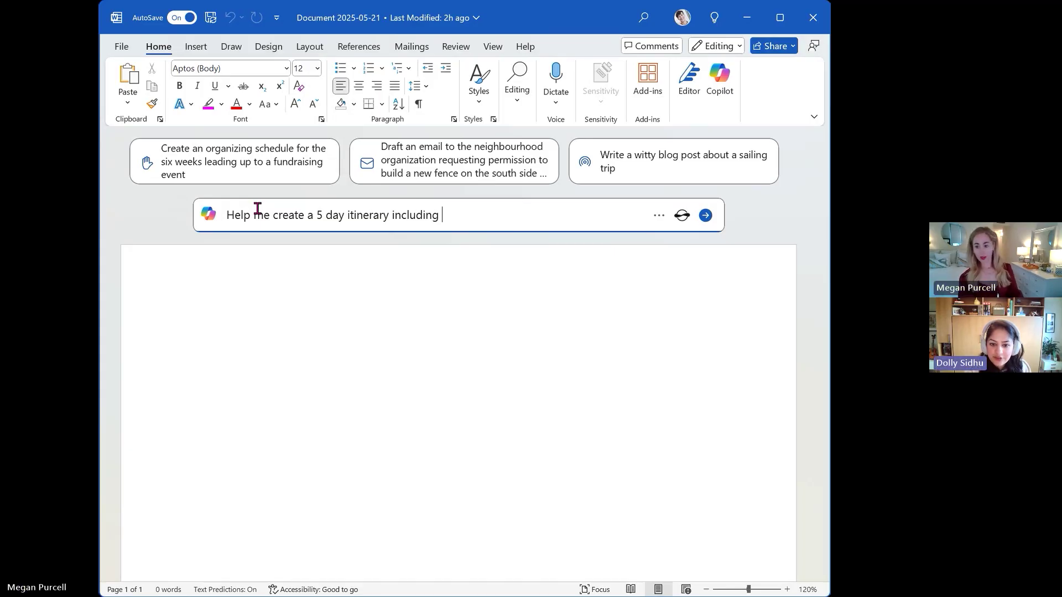
text( travel)
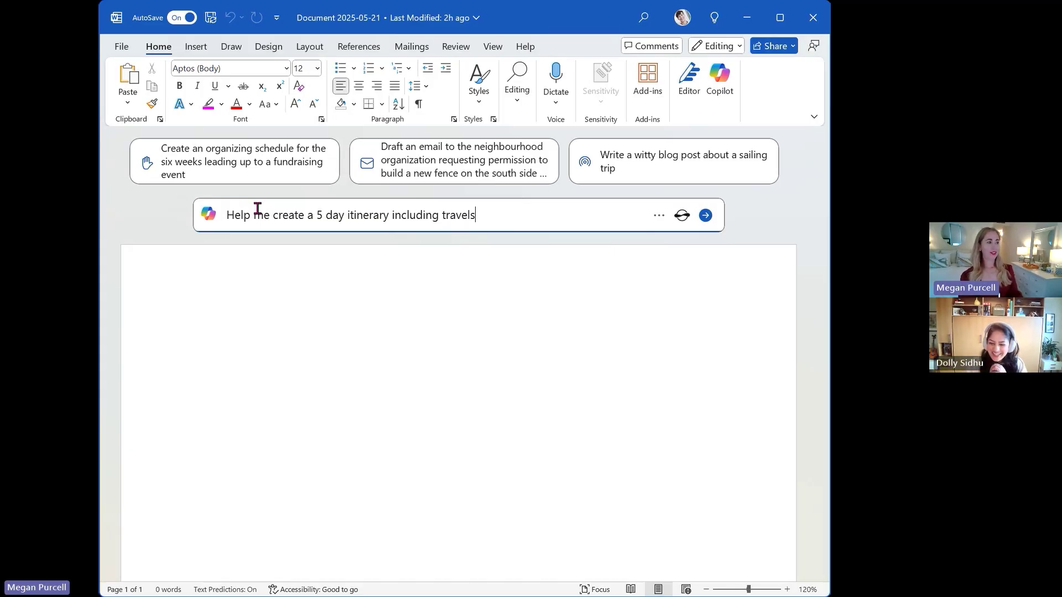
text(ing  to )
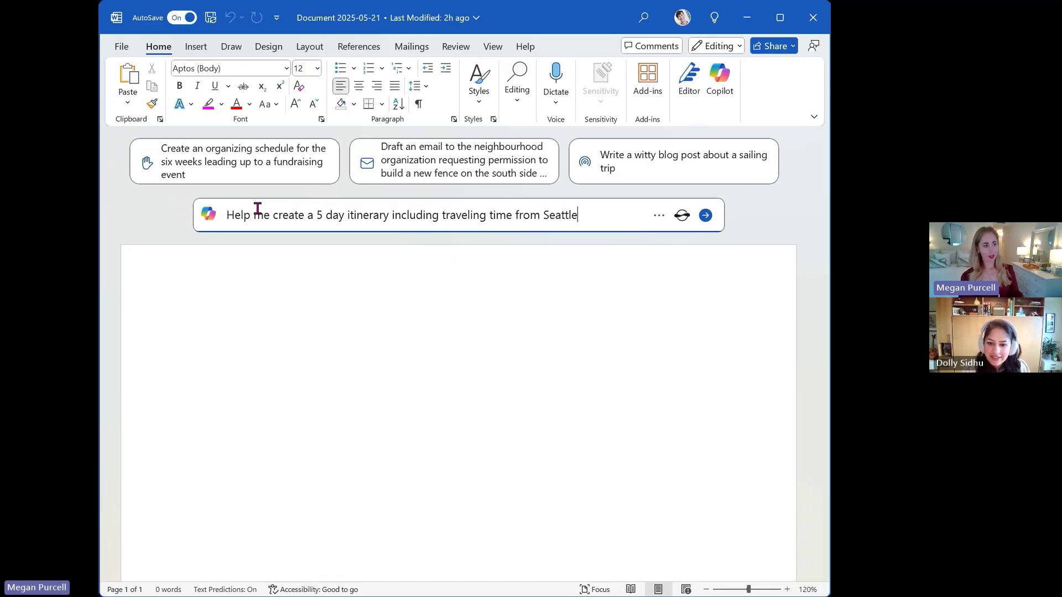
text(ead)
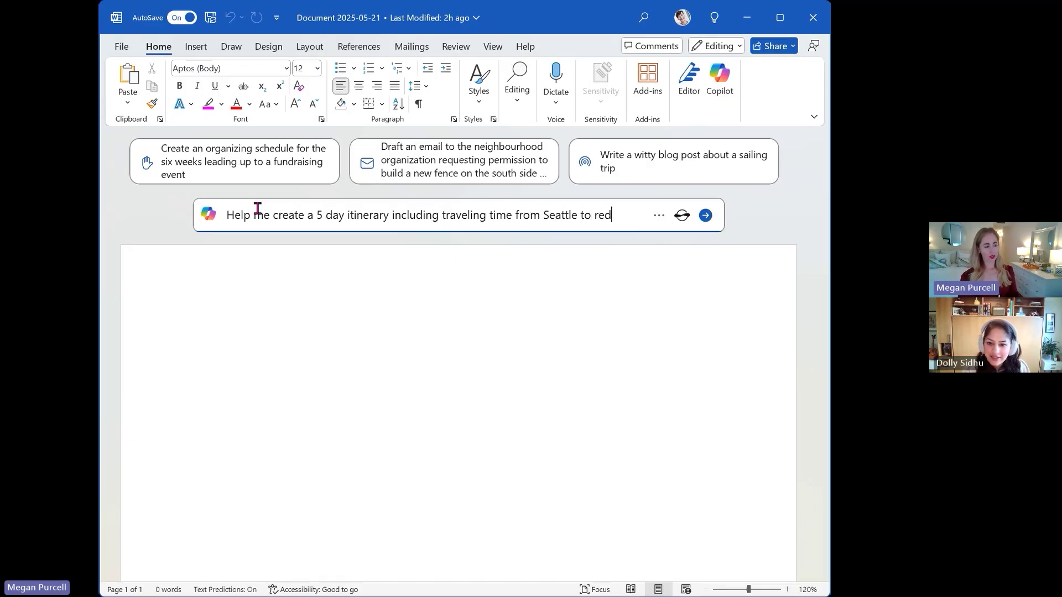
text(woods. I )
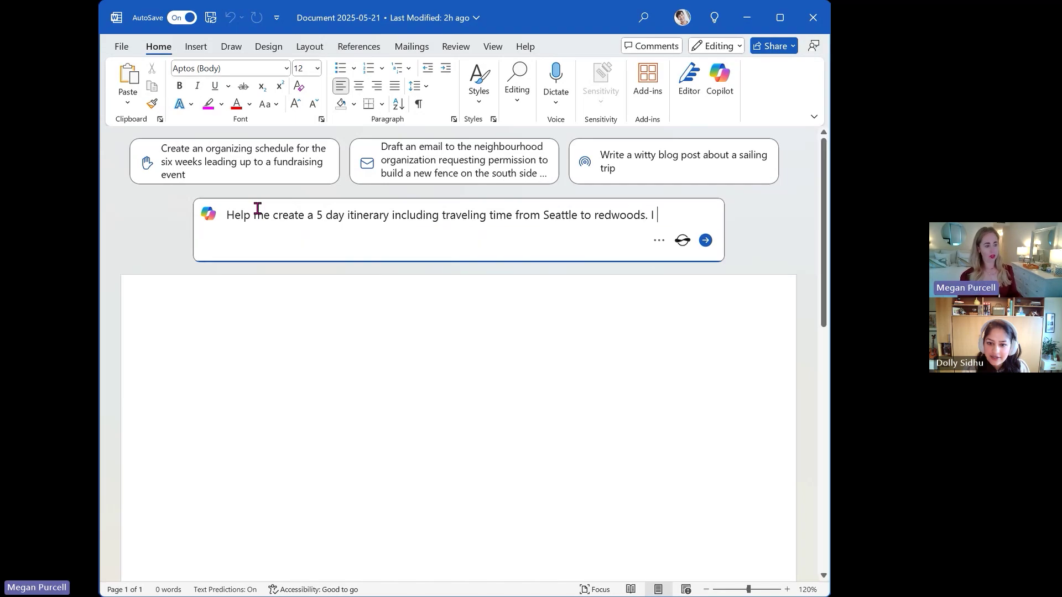
text(am bringing)
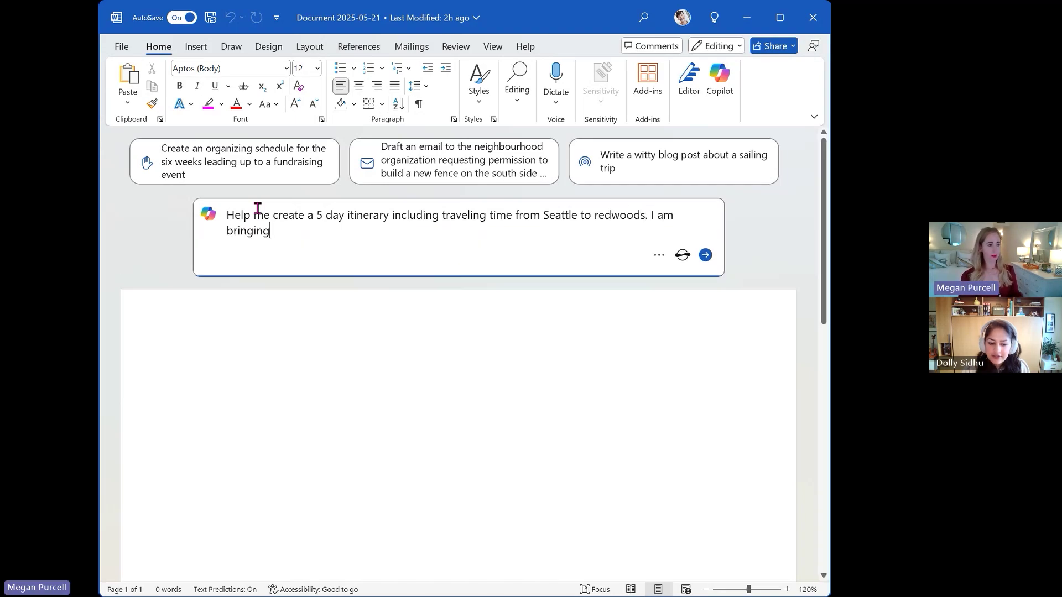
text( my kiddos)
key(BackSpace)
text(, )
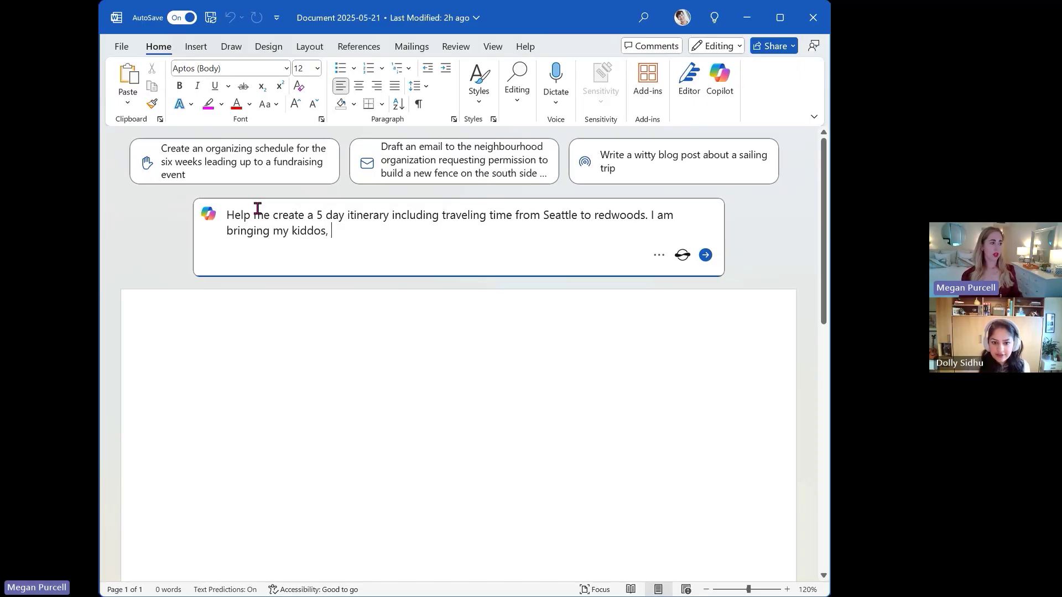
text(and they LOVE s)
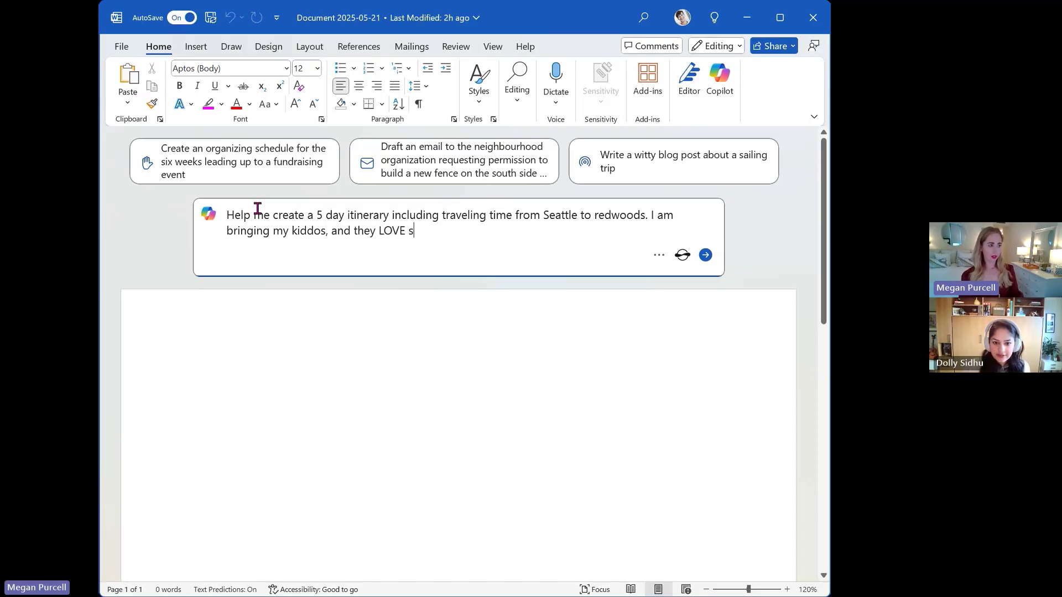
text(tar wars, s)
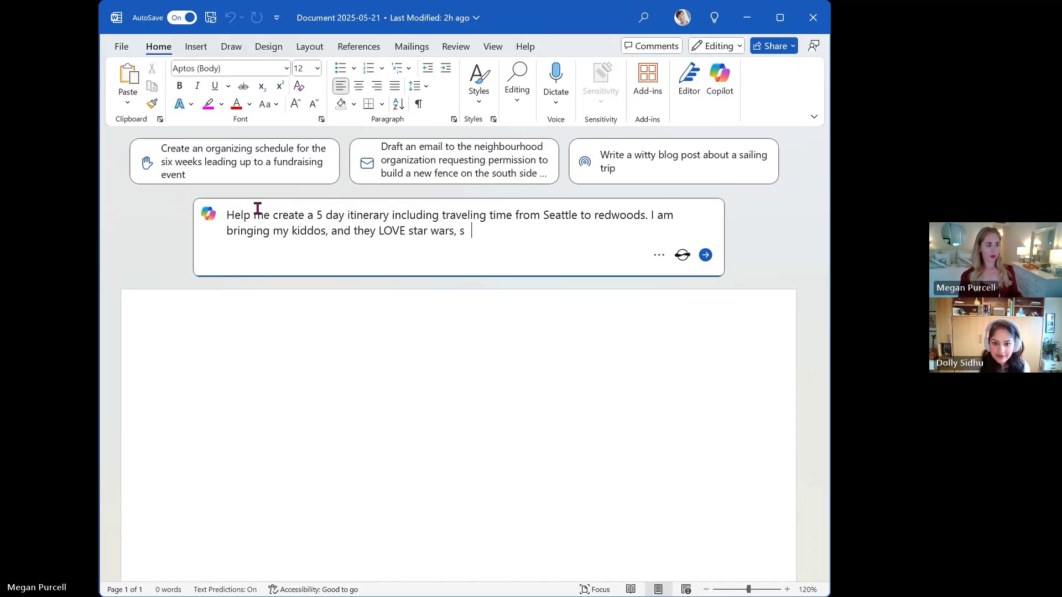
text(oma)
text(make sure)
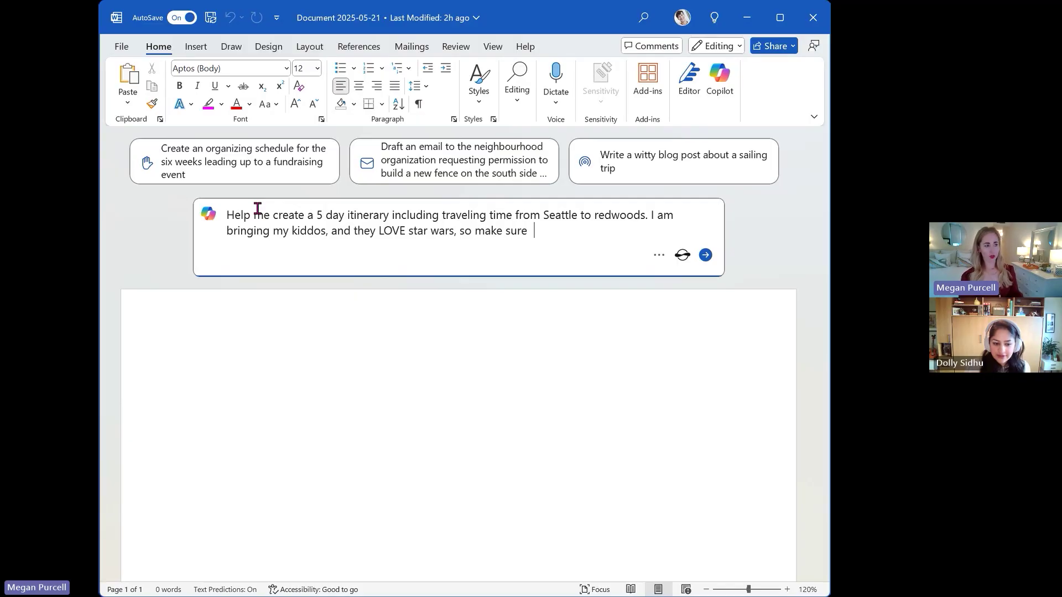
text(some hot spots we nee)
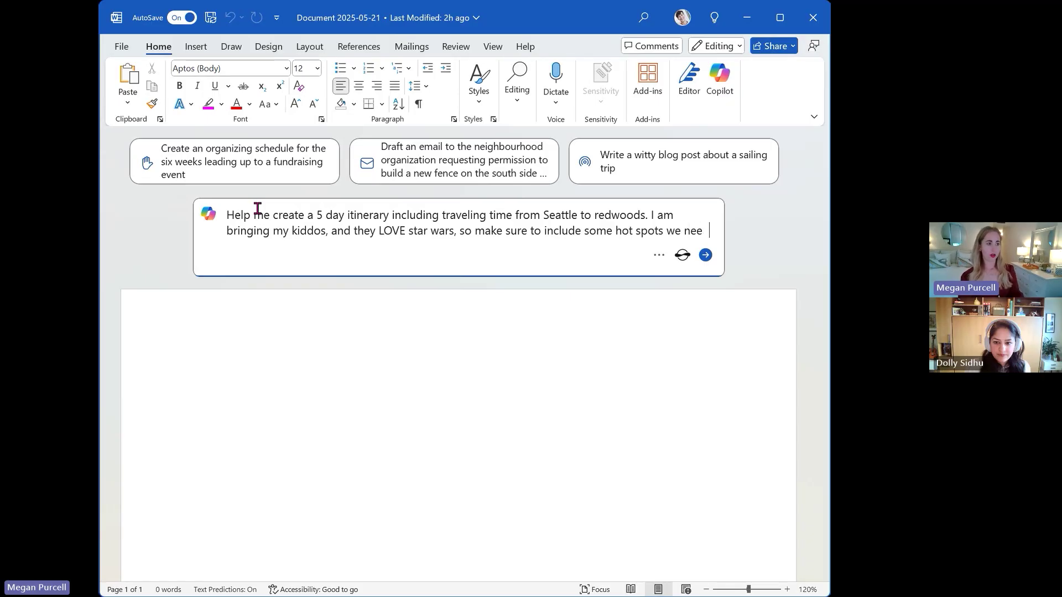
text(d to hit up.)
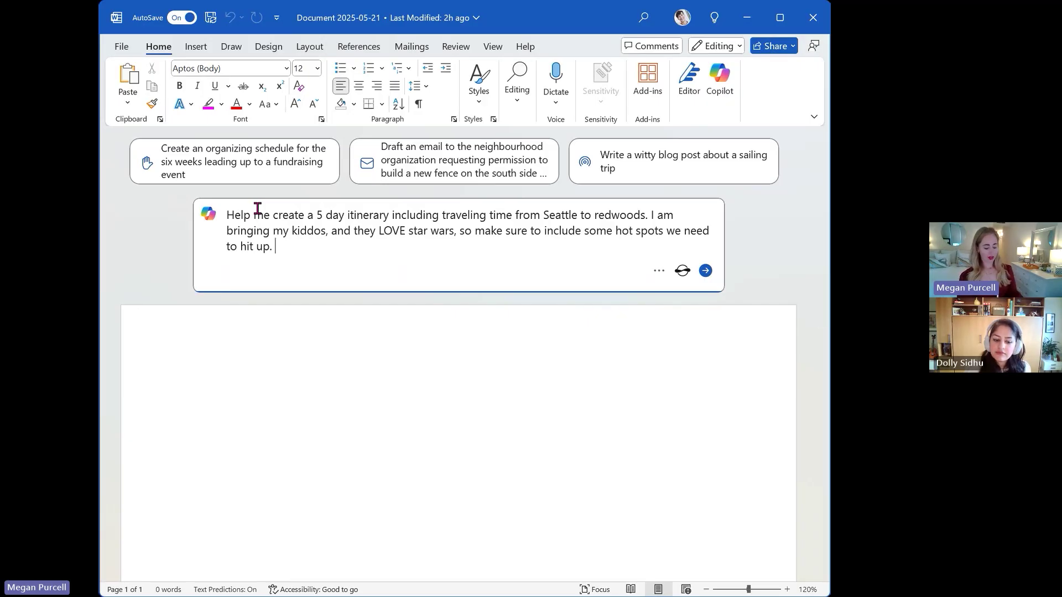
text( Obviously give us)
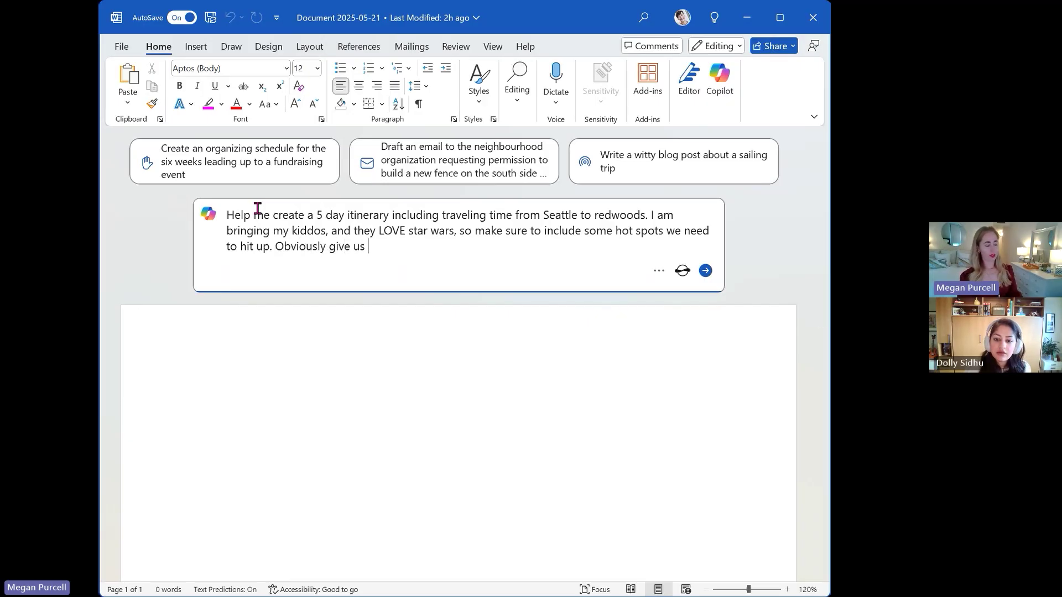
text( places to eat, s)
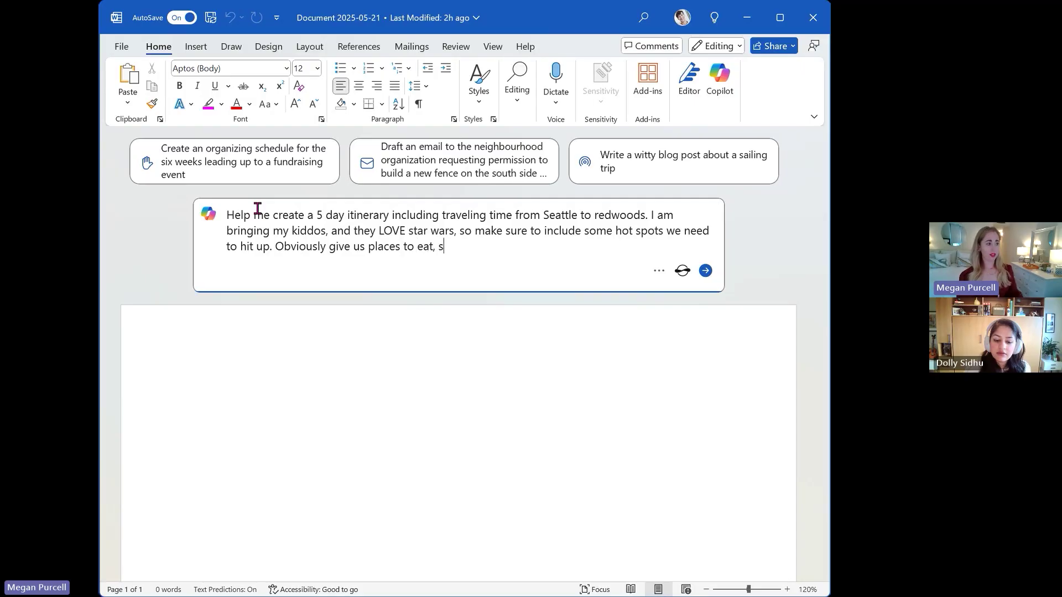
text(tay and)
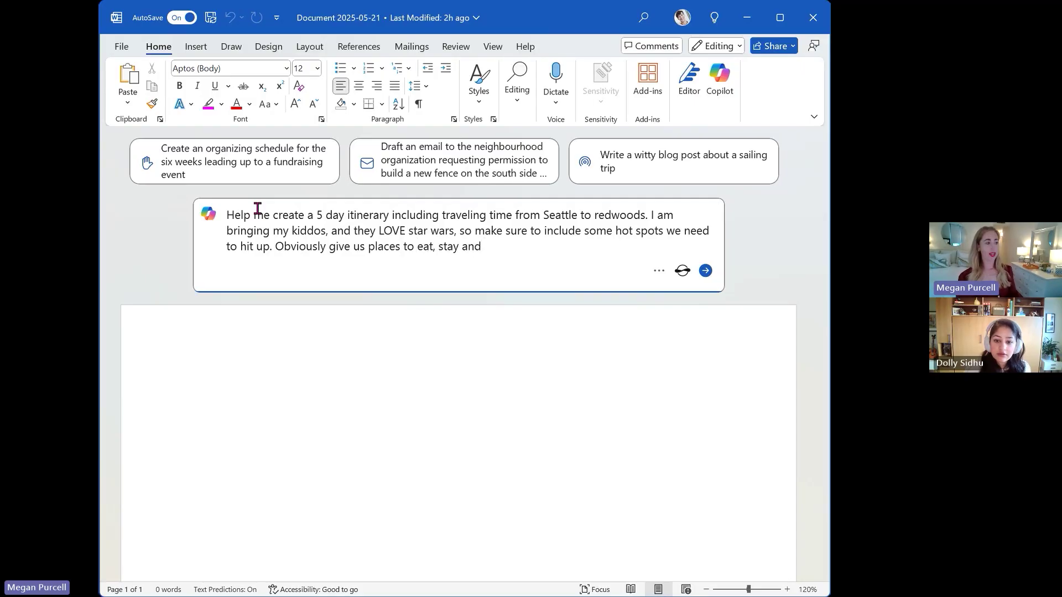
text(maybe some)
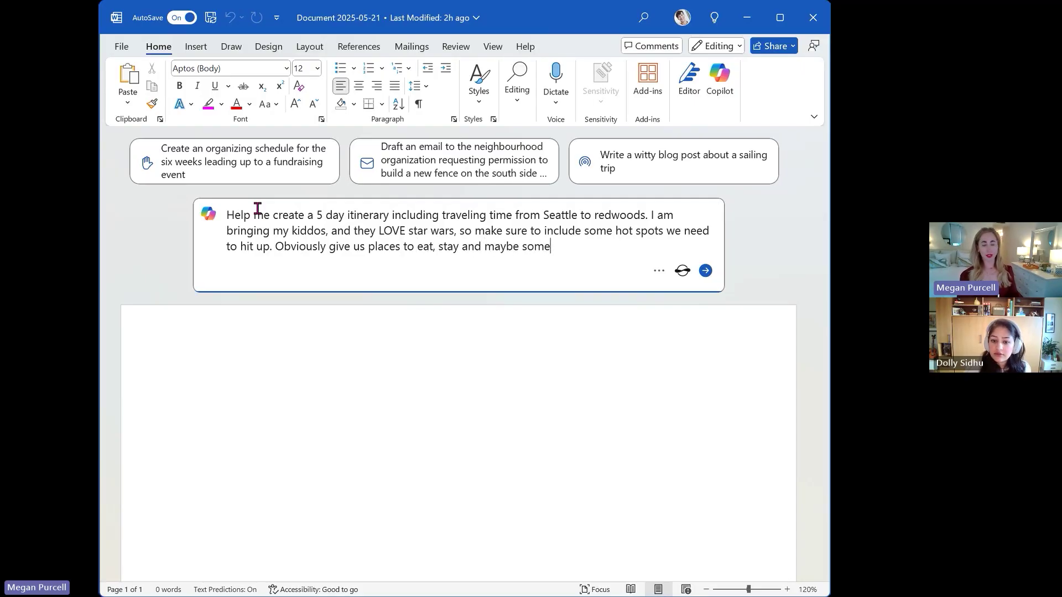
text( wine spots for)
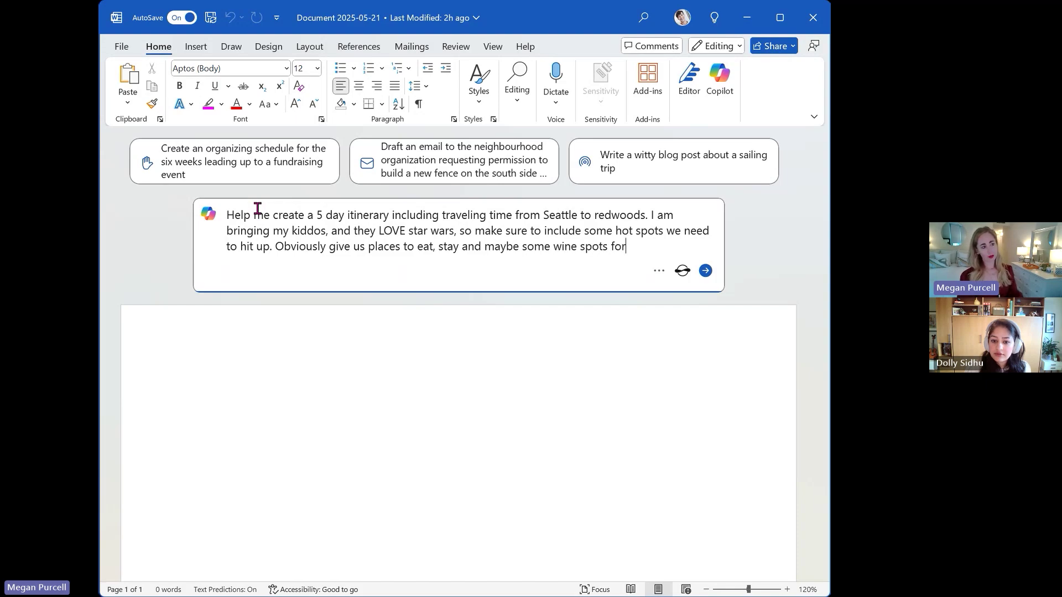
text( my husband and I)
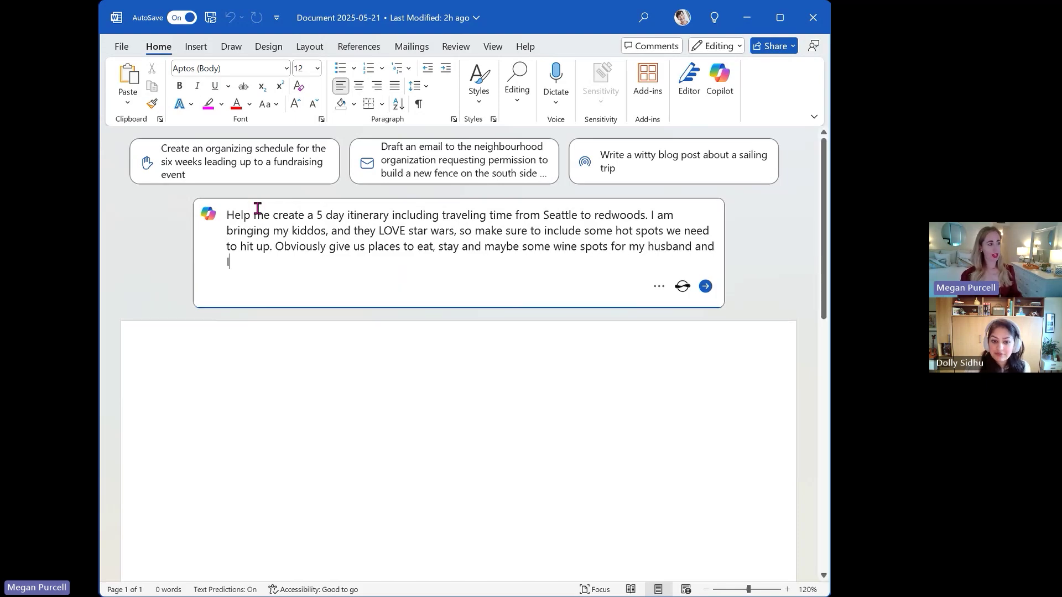
text(?)
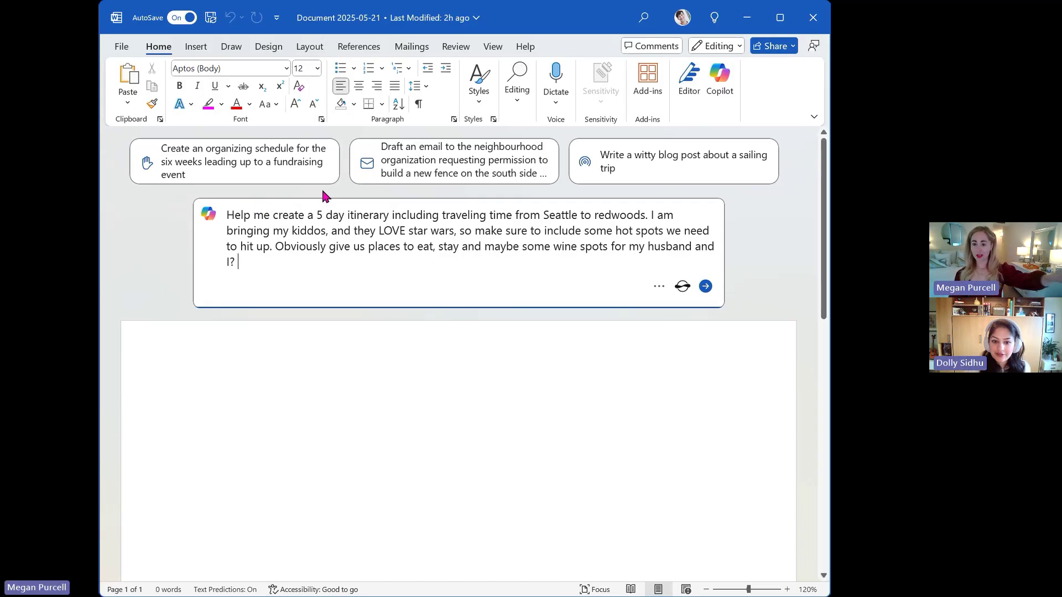
Submit the itinerary prompt so Copilot drafts the 5-day family trip
click(705, 287)
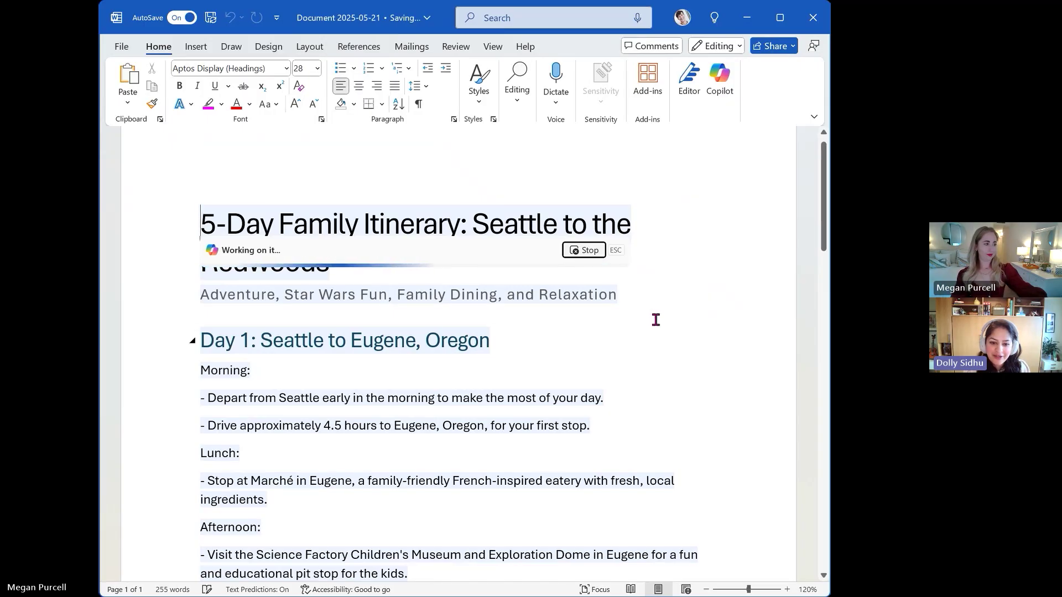
scroll(655, 320, down, 1)
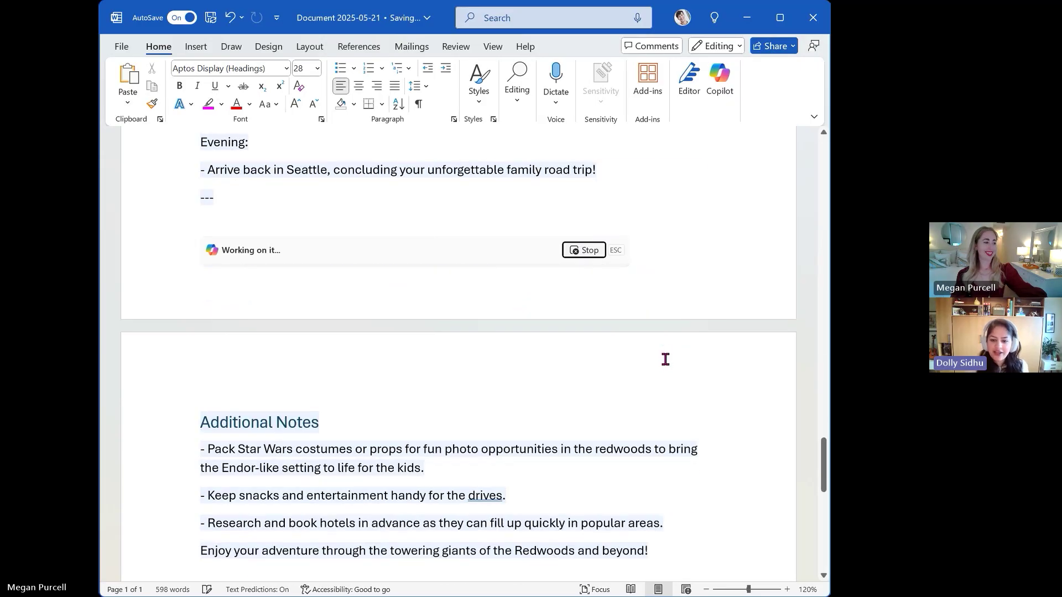
scroll(664, 361, up, 5)
scroll(662, 375, up, 3)
scroll(662, 378, up, 1)
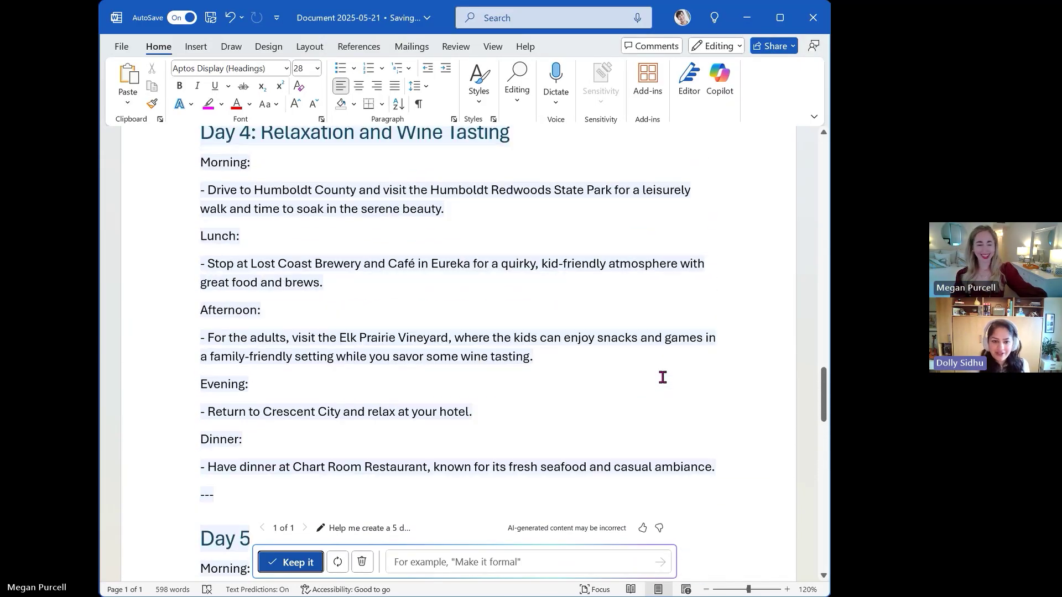
scroll(661, 373, up, 2)
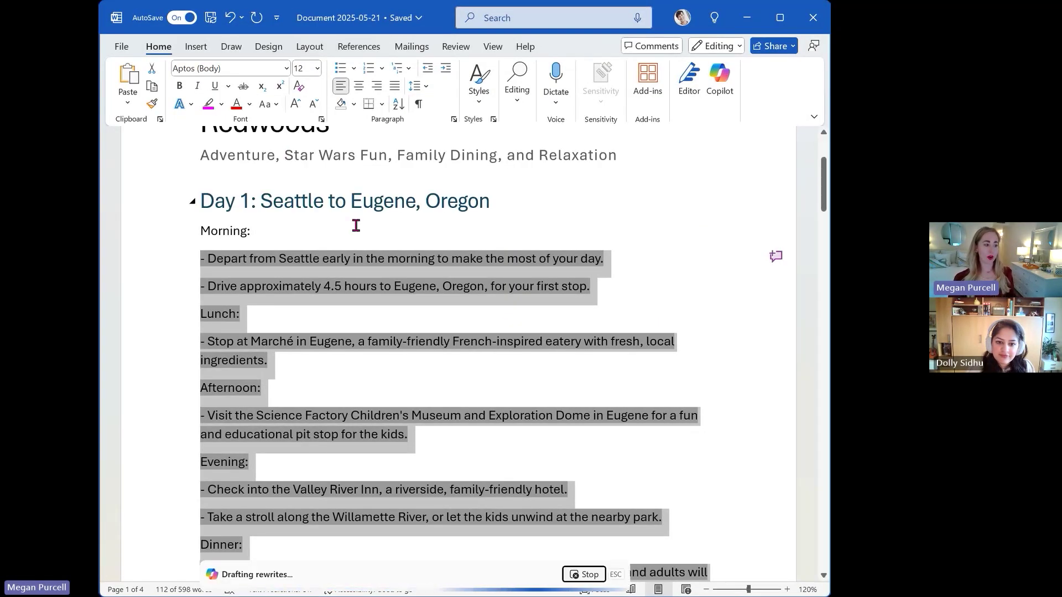
scroll(506, 384, down, 1)
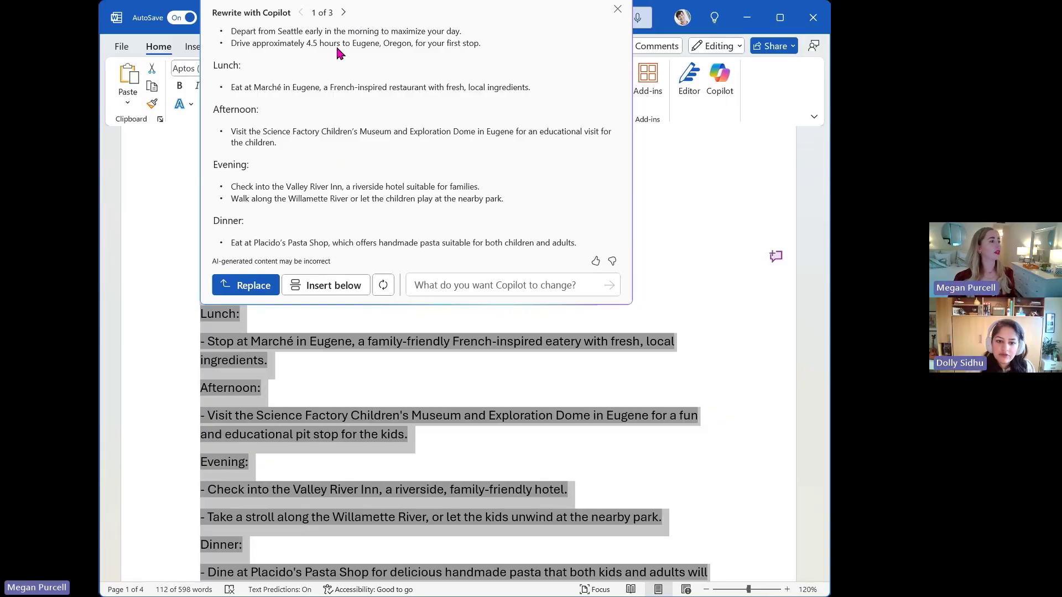
Compare Copilot's three Day 1 rewrites and replace the original with version 3
click(344, 13)
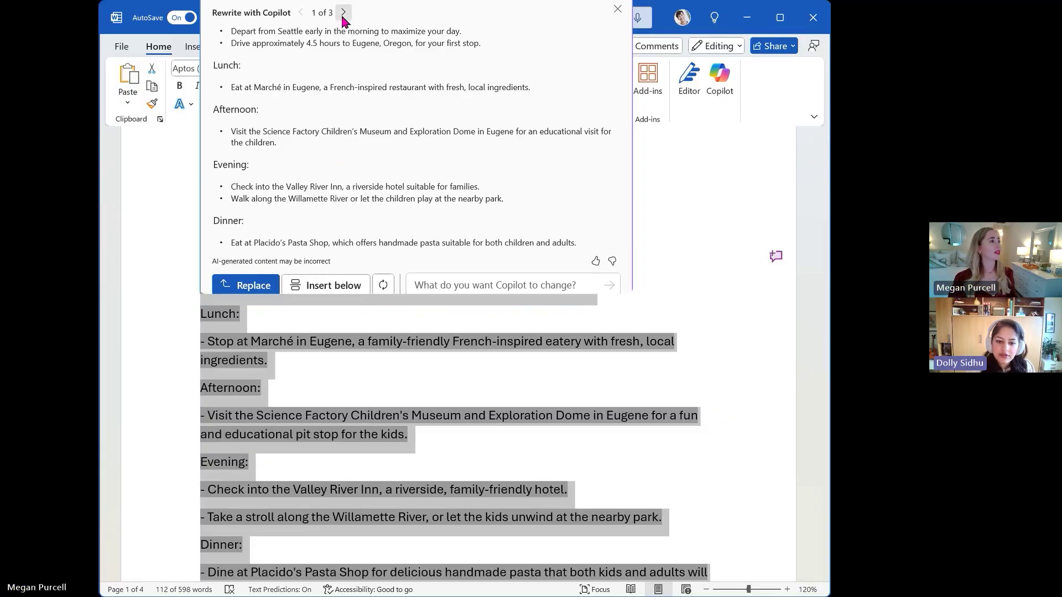
click(344, 13)
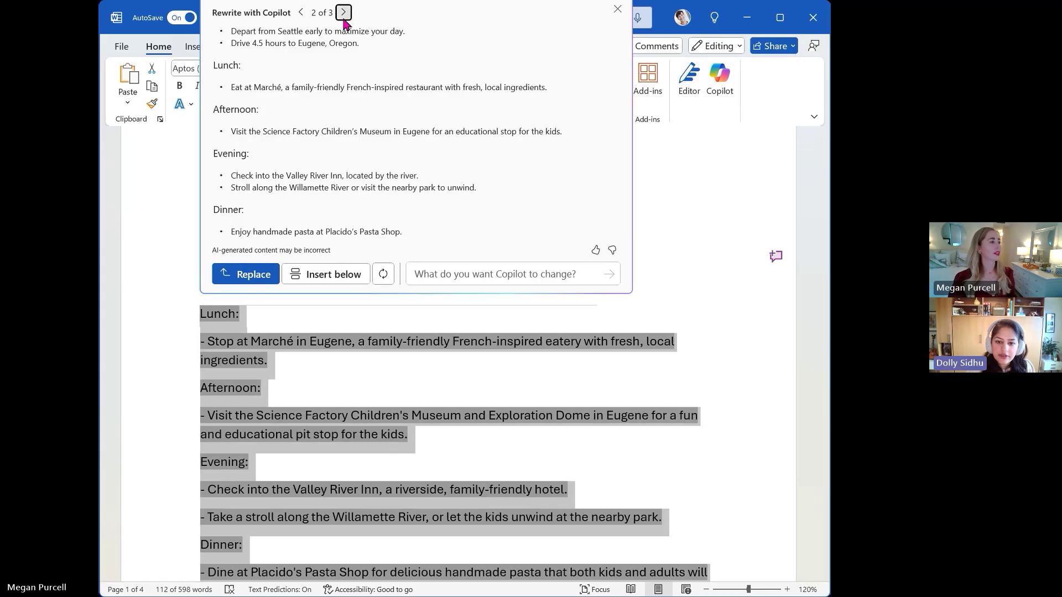
click(301, 13)
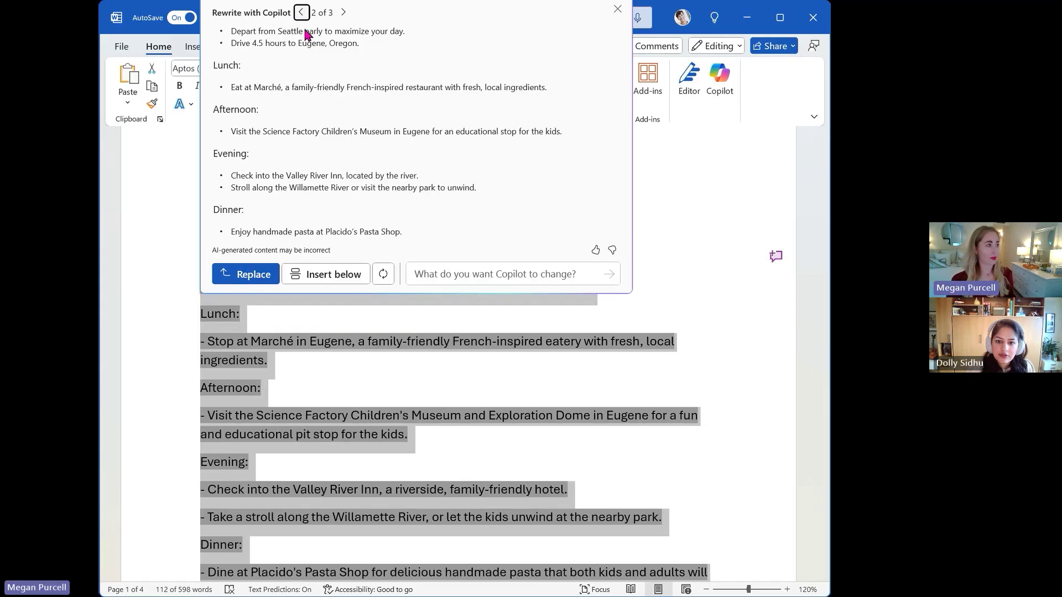
click(343, 12)
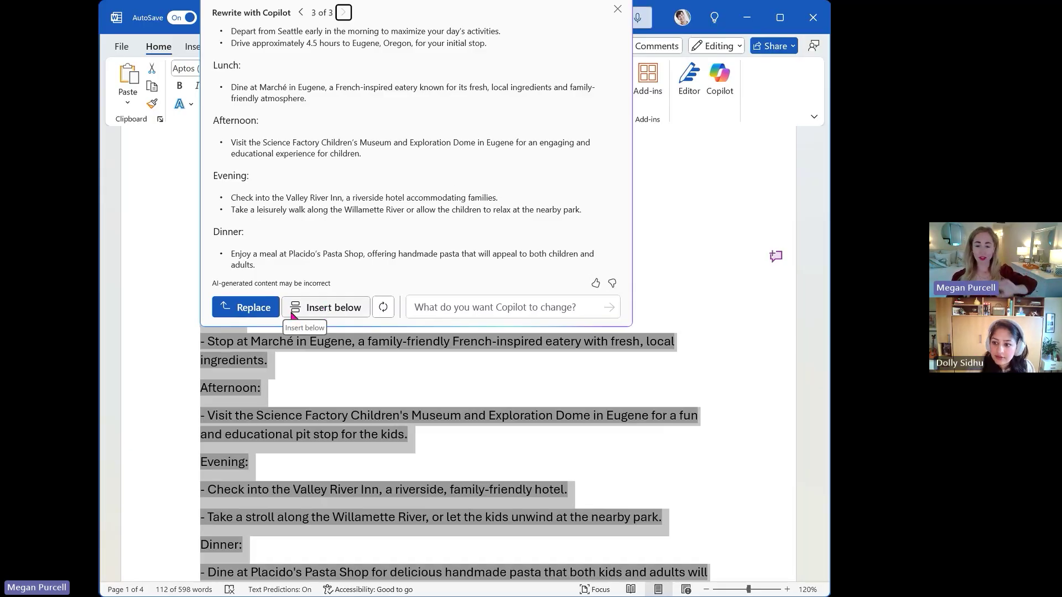
click(247, 307)
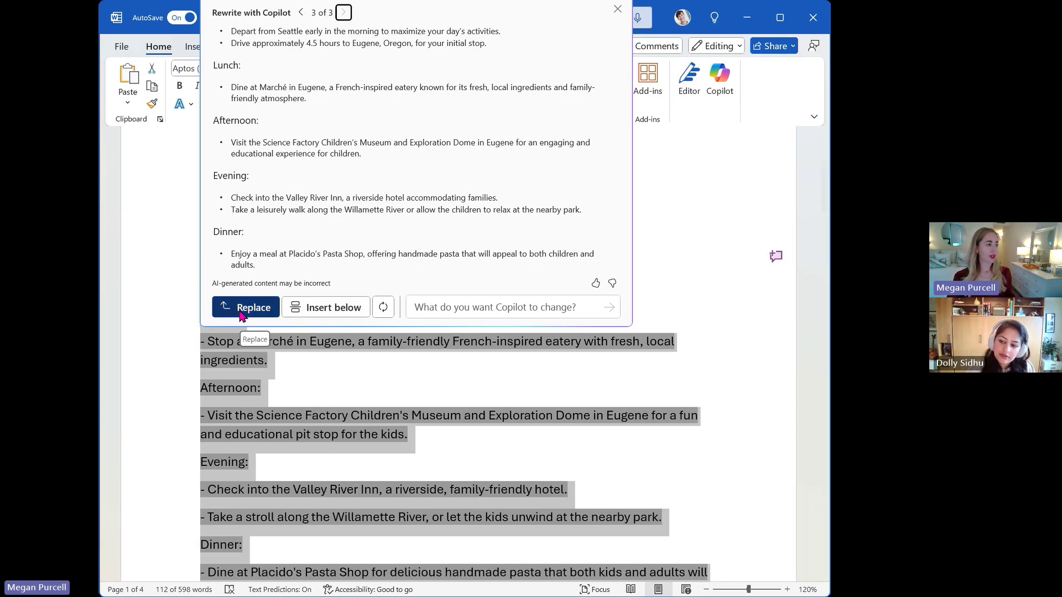
scroll(390, 371, down, 4)
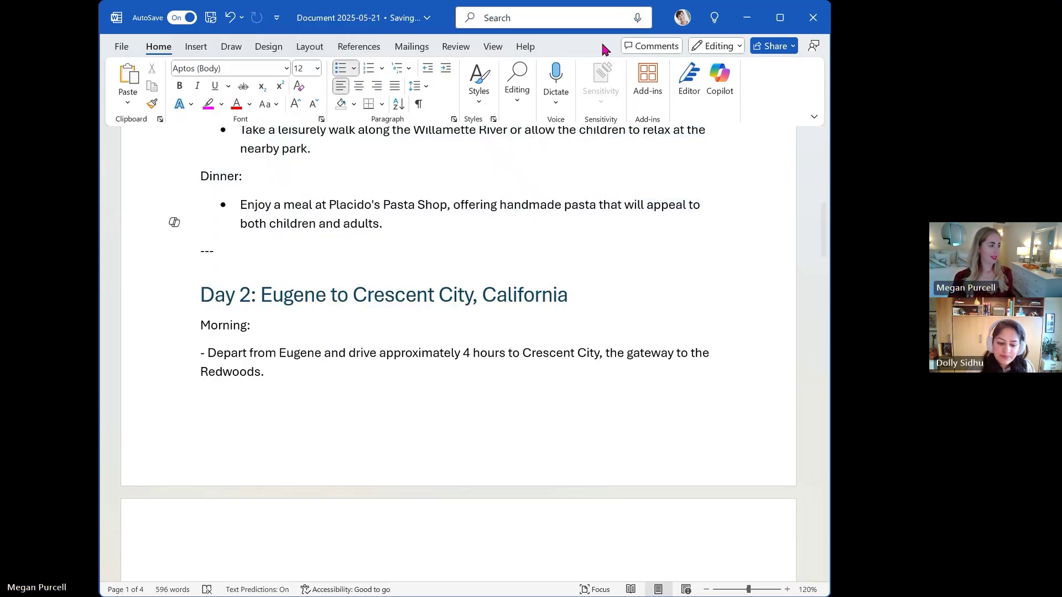
scroll(502, 353, up, 1)
scroll(505, 357, up, 4)
scroll(498, 362, up, 1)
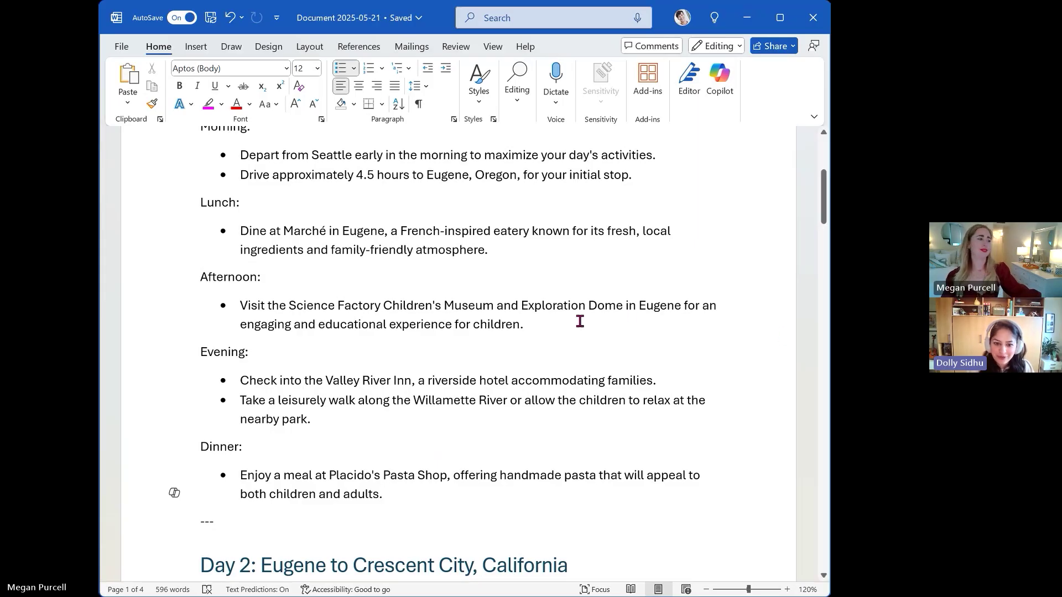
scroll(548, 369, up, 2)
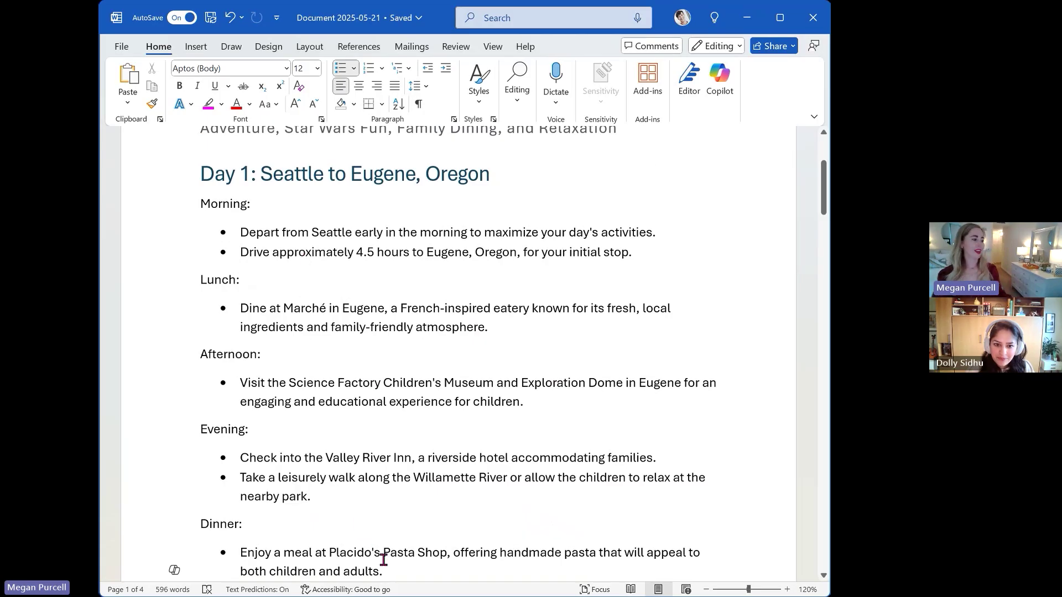
Visualize the selected Day 1 plans as a Copilot table and keep it
mouse_move(395, 571)
mouse_down()
mouse_move(241, 456)
mouse_move(166, 218)
mouse_up()
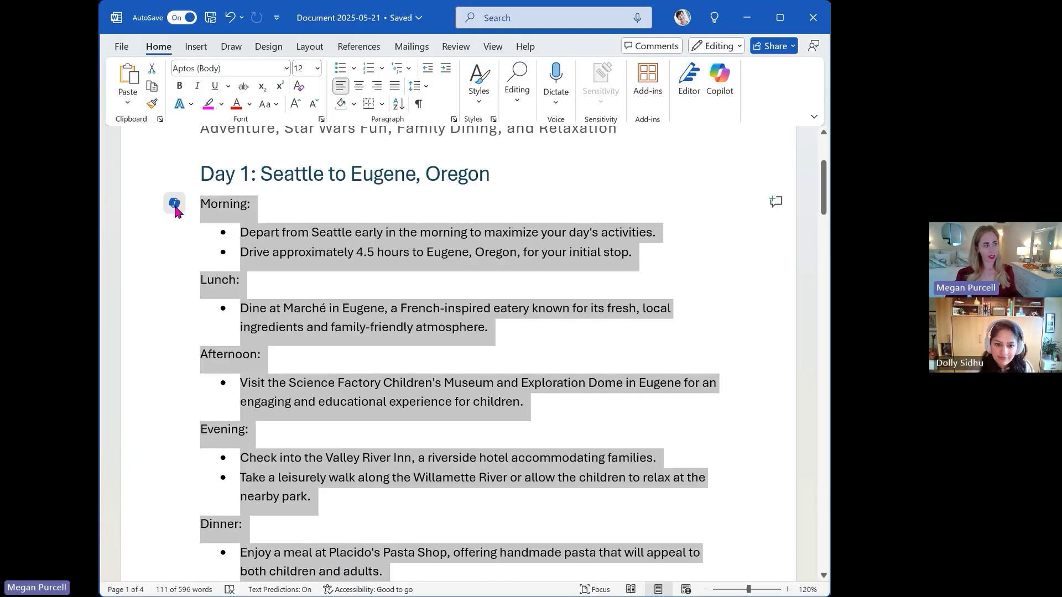
click(174, 203)
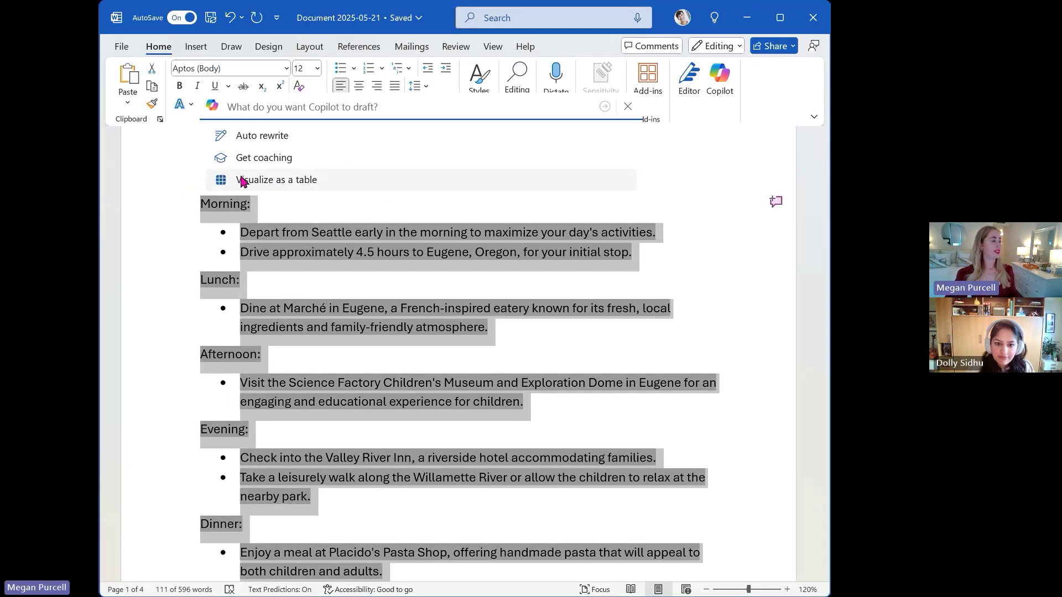
click(248, 180)
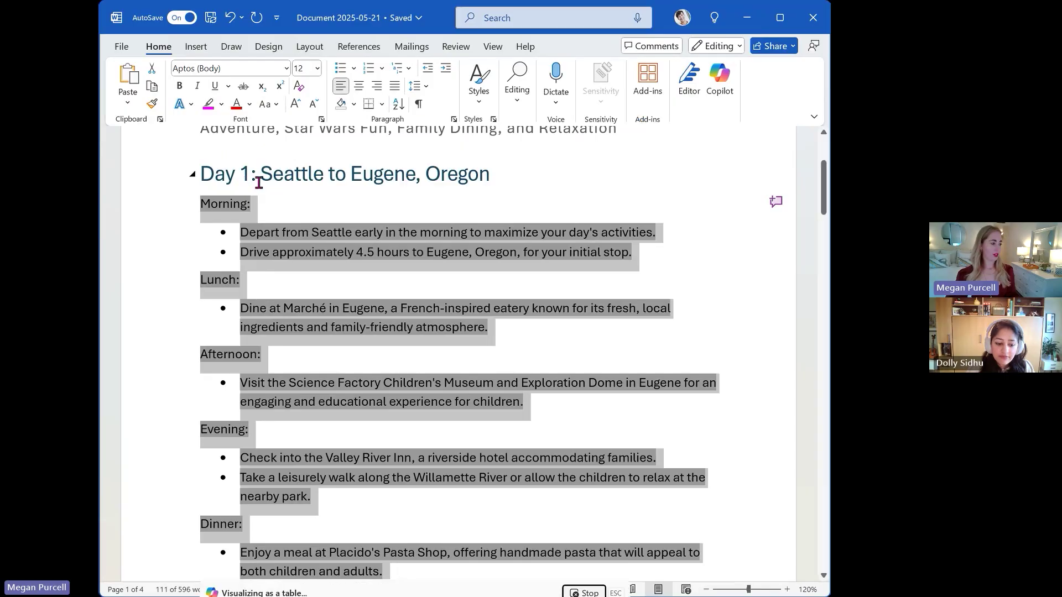
scroll(814, 423, down, 2)
scroll(814, 419, down, 2)
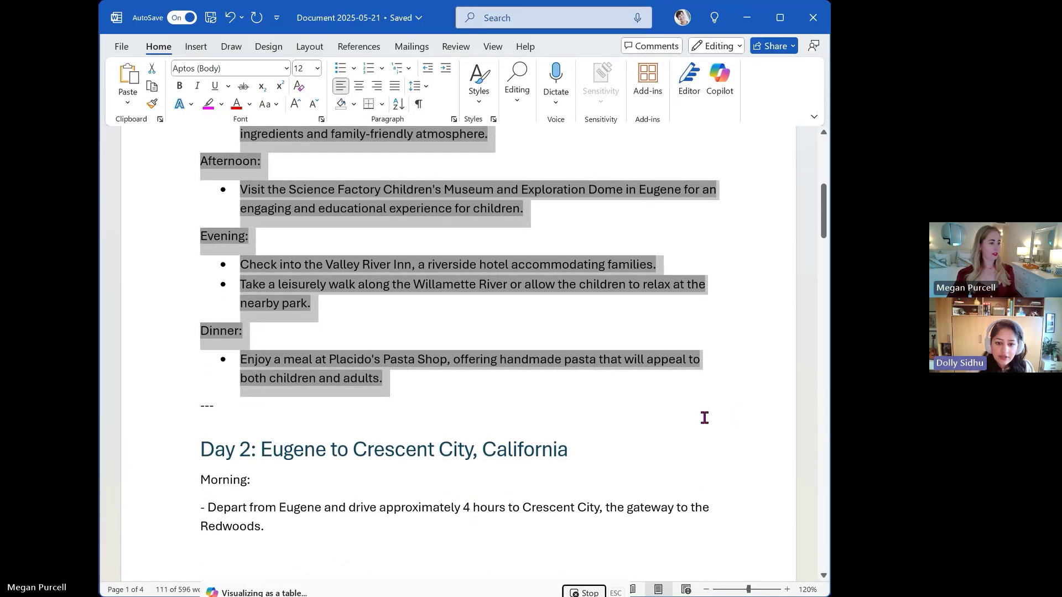
scroll(724, 421, down, 1)
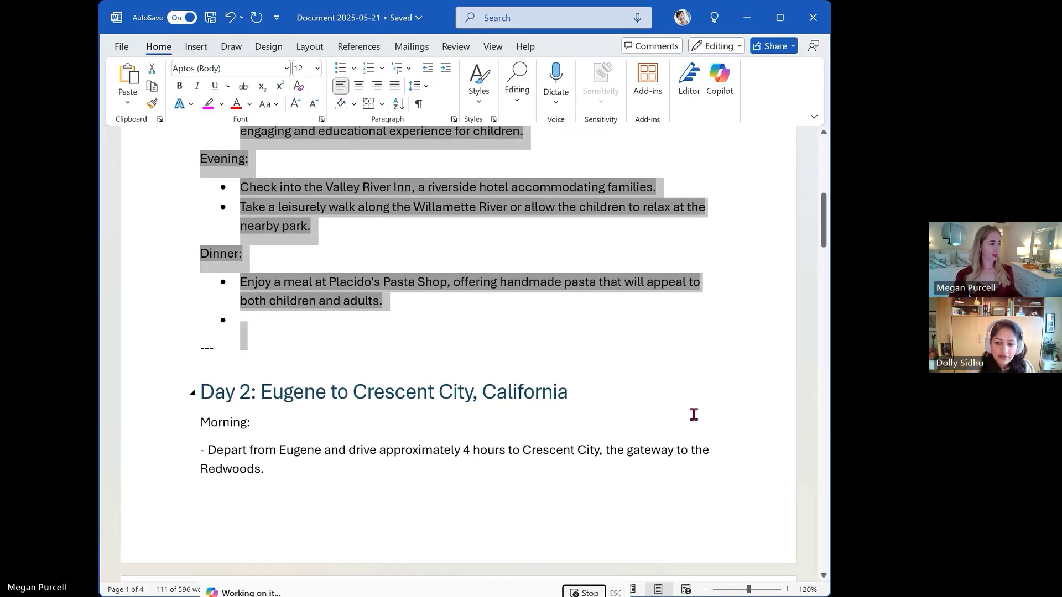
scroll(694, 413, down, 1)
scroll(695, 403, down, 1)
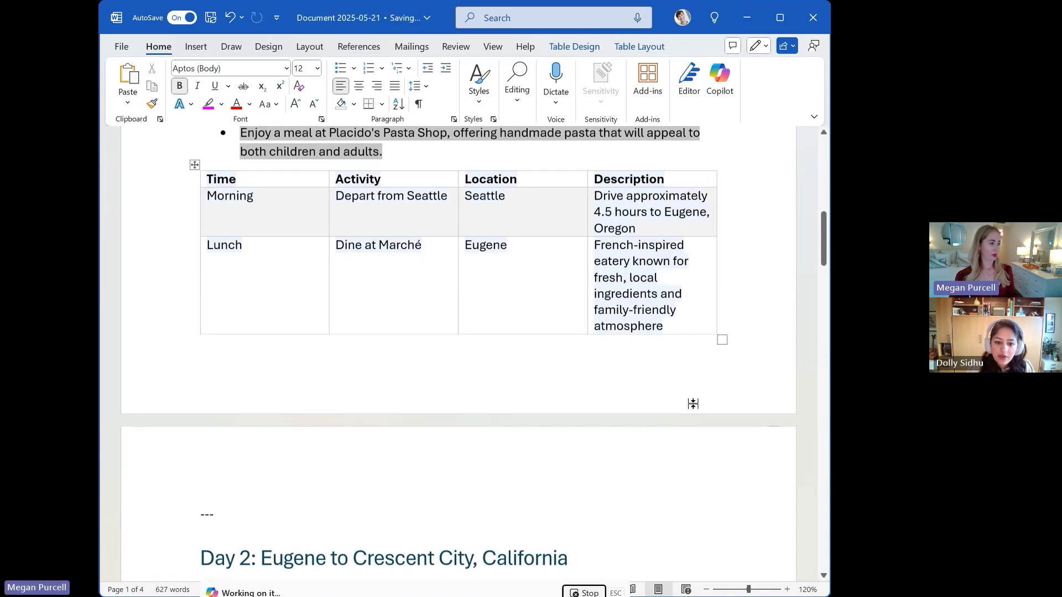
scroll(693, 404, down, 1)
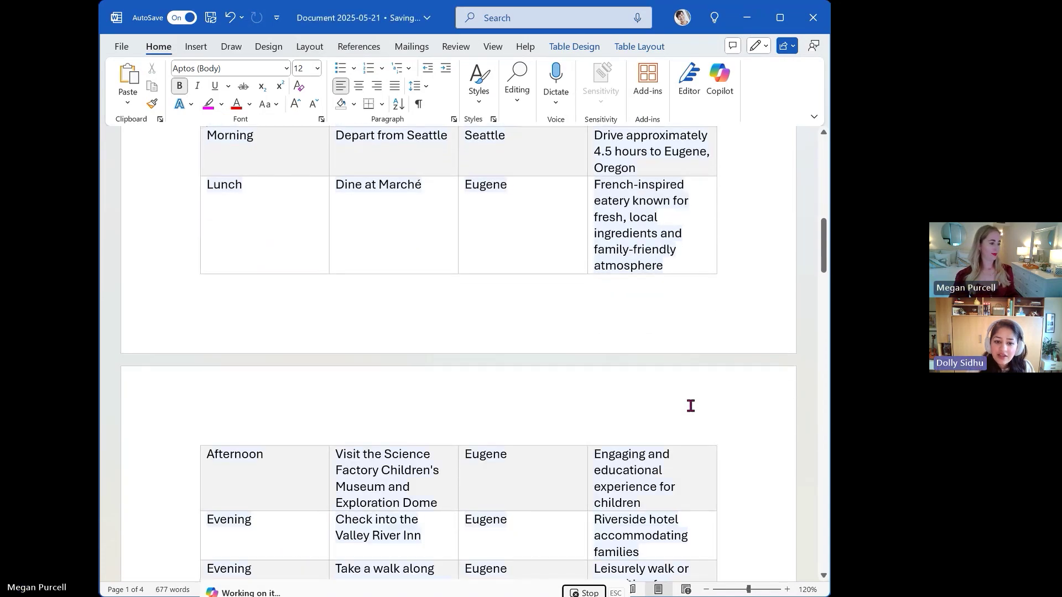
scroll(691, 406, down, 1)
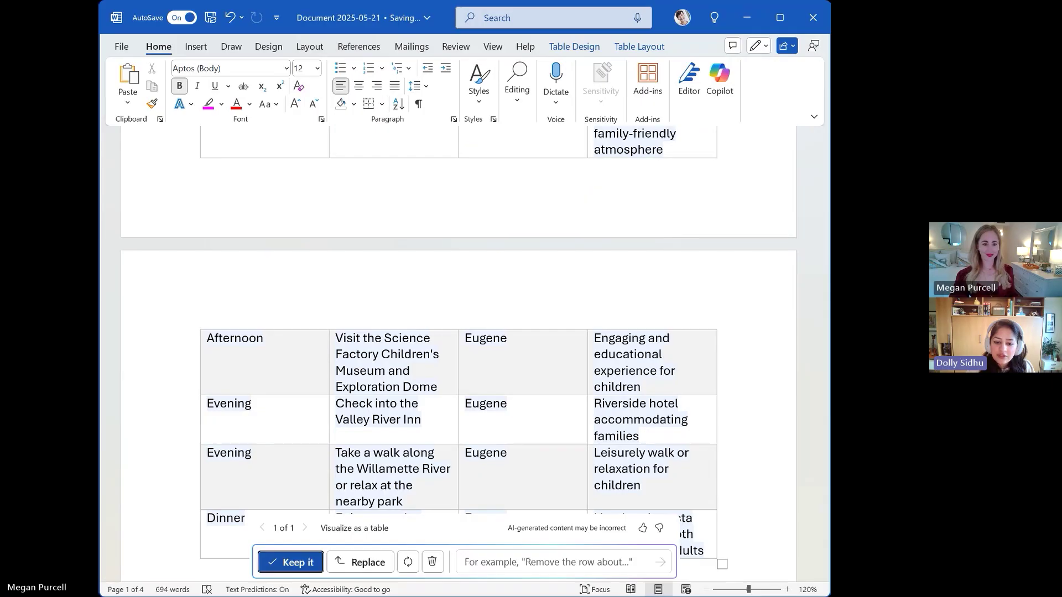
click(295, 563)
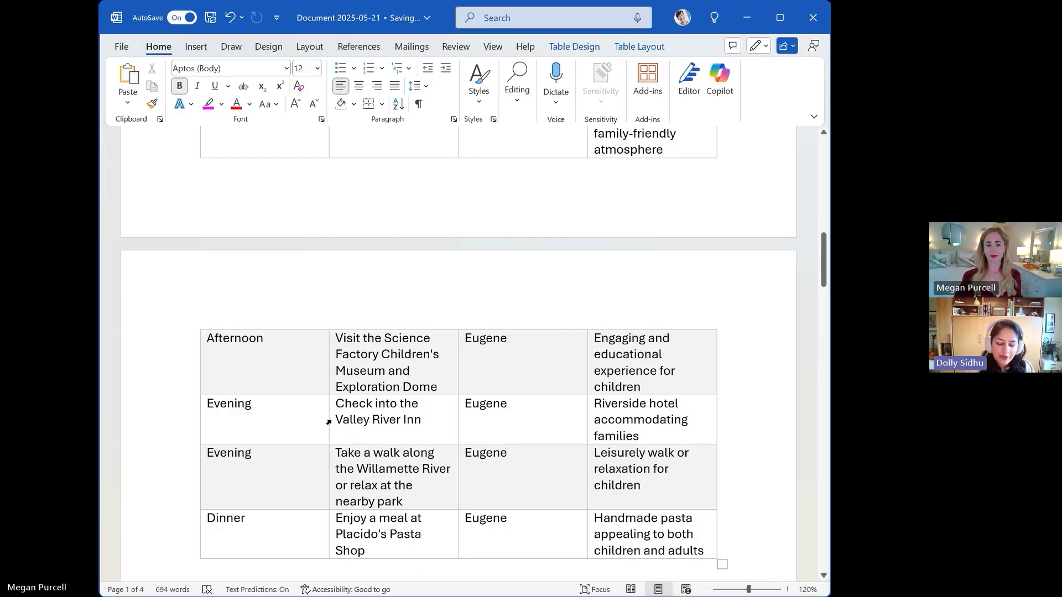
scroll(595, 457, up, 1)
scroll(591, 458, up, 2)
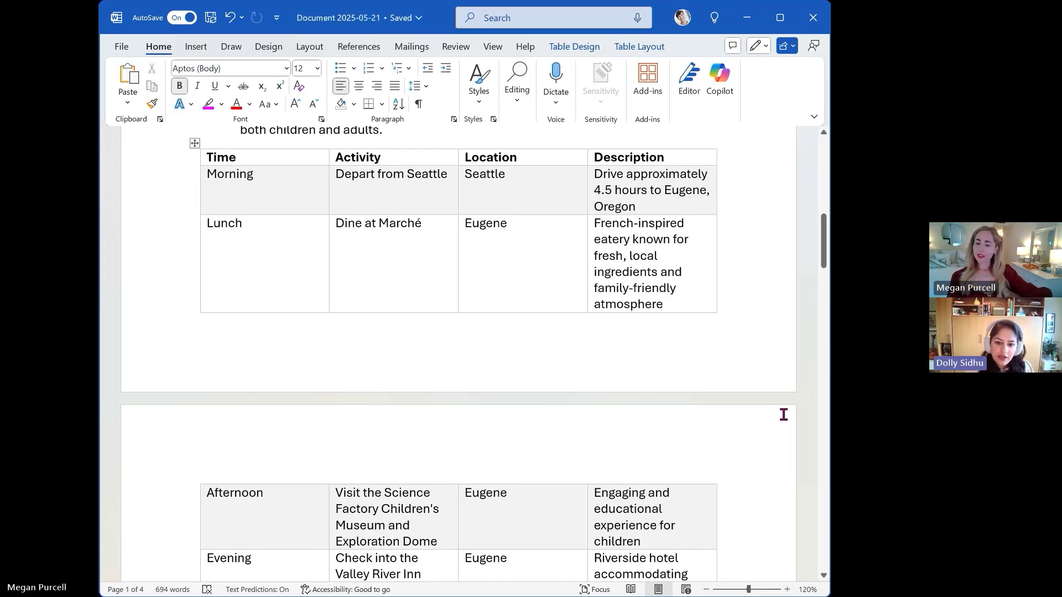
scroll(706, 419, up, 1)
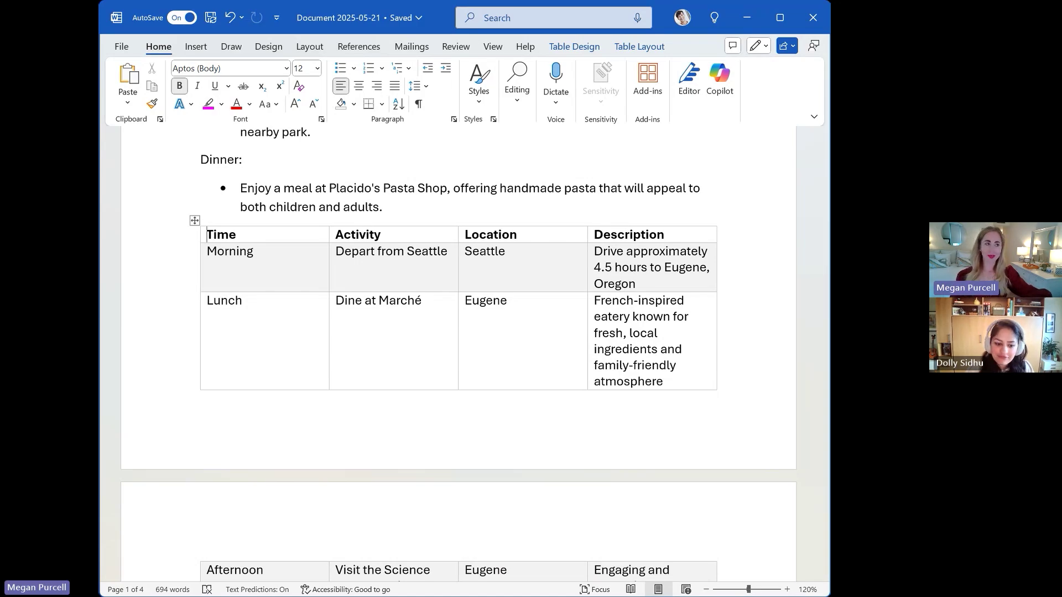
Ask Copilot chat to 'Generate an image of this star wars themes vacation'
click(718, 86)
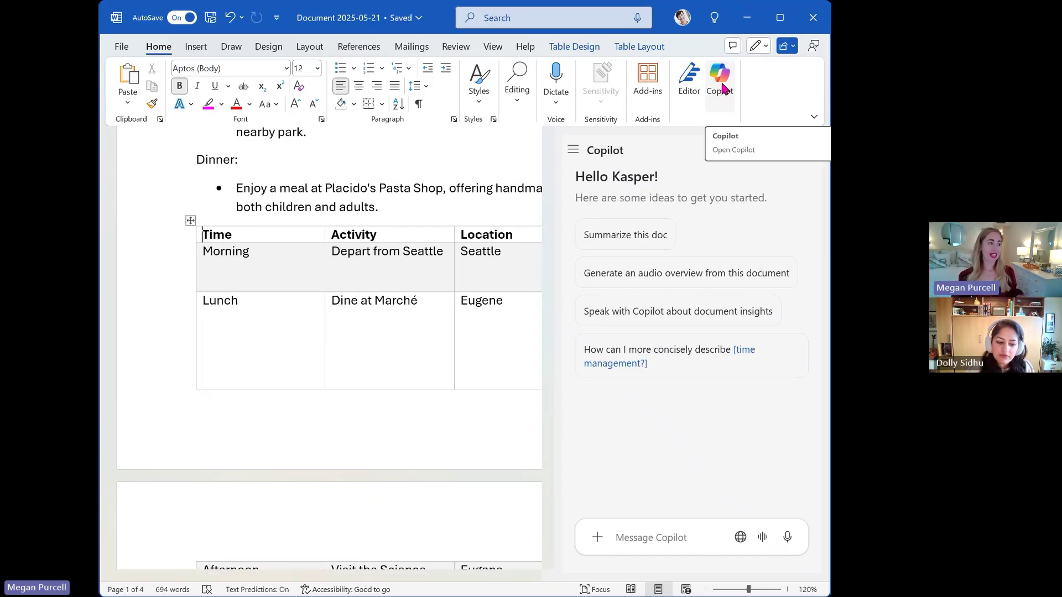
scroll(427, 374, up, 5)
scroll(422, 368, up, 5)
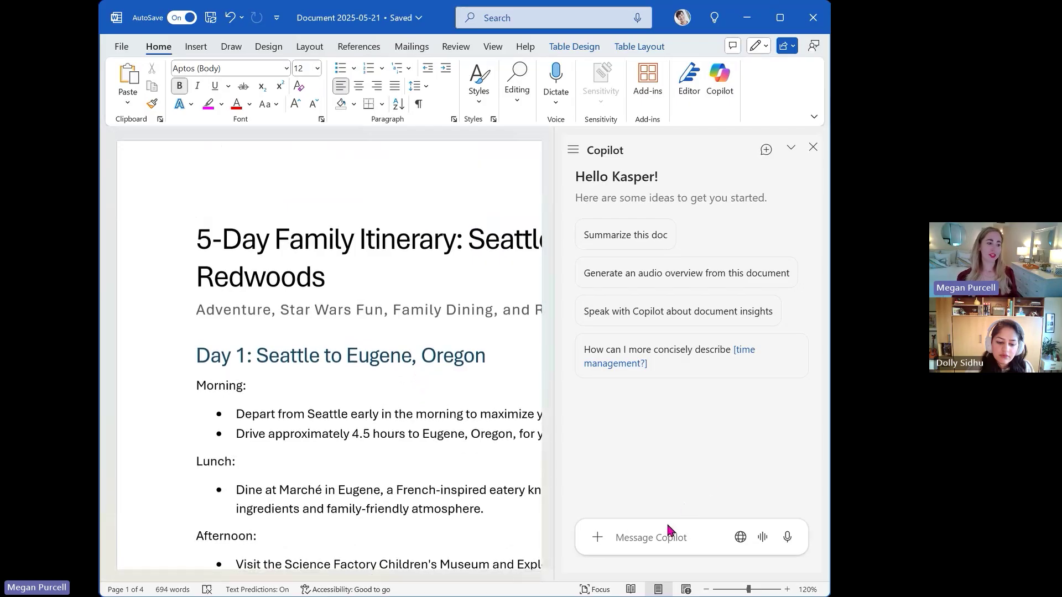
click(668, 543)
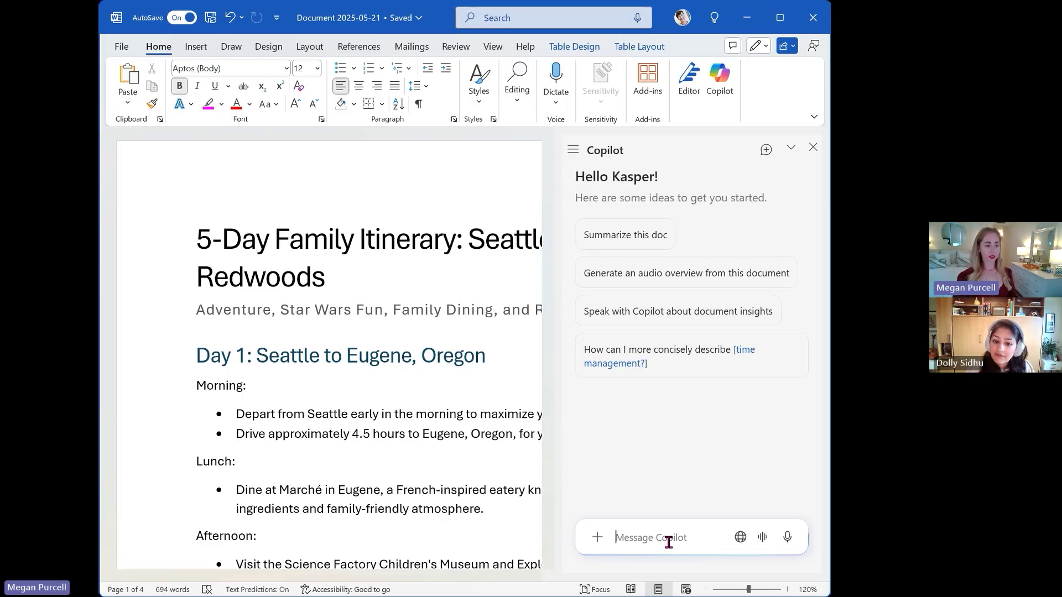
text(Gener)
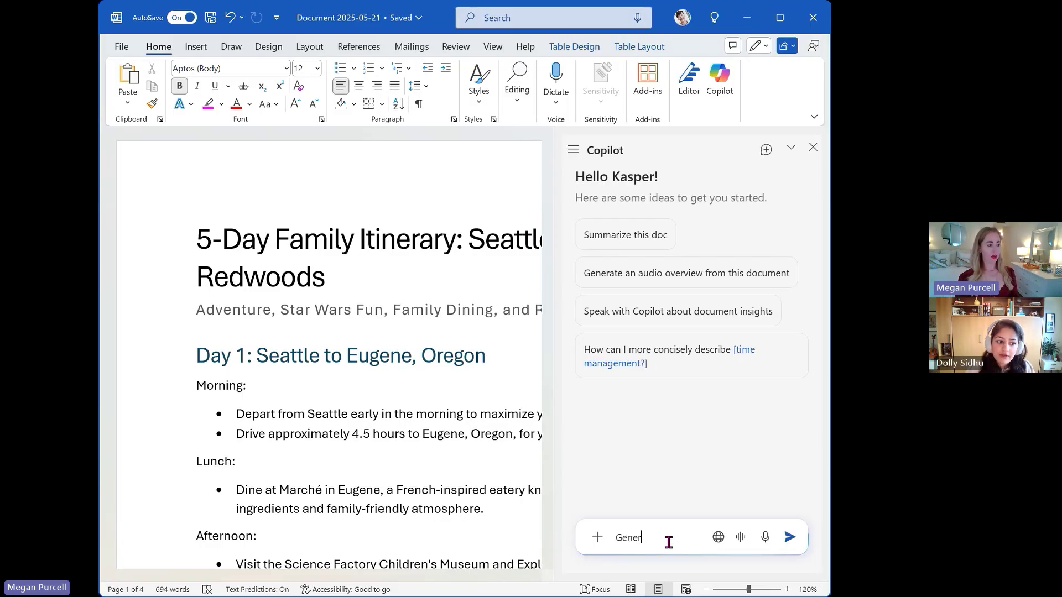
text(ate an image of th)
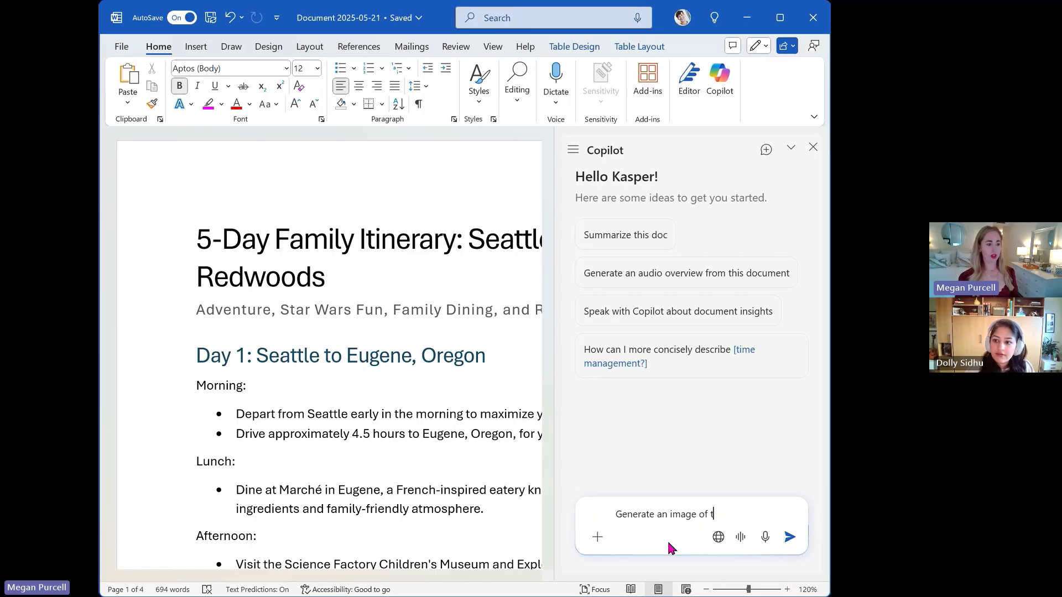
text(is star wars th)
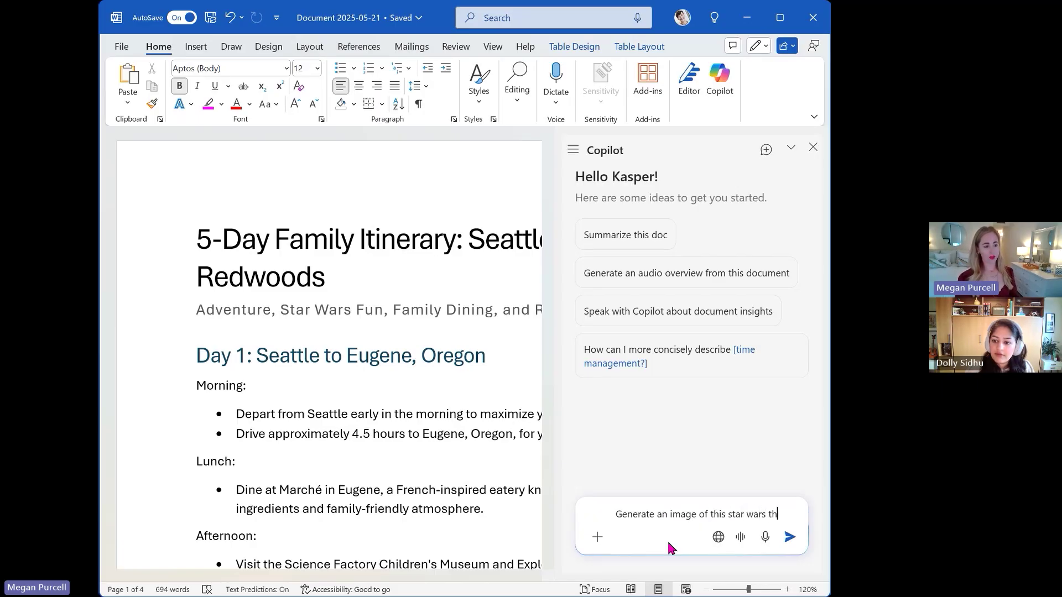
text(emes )
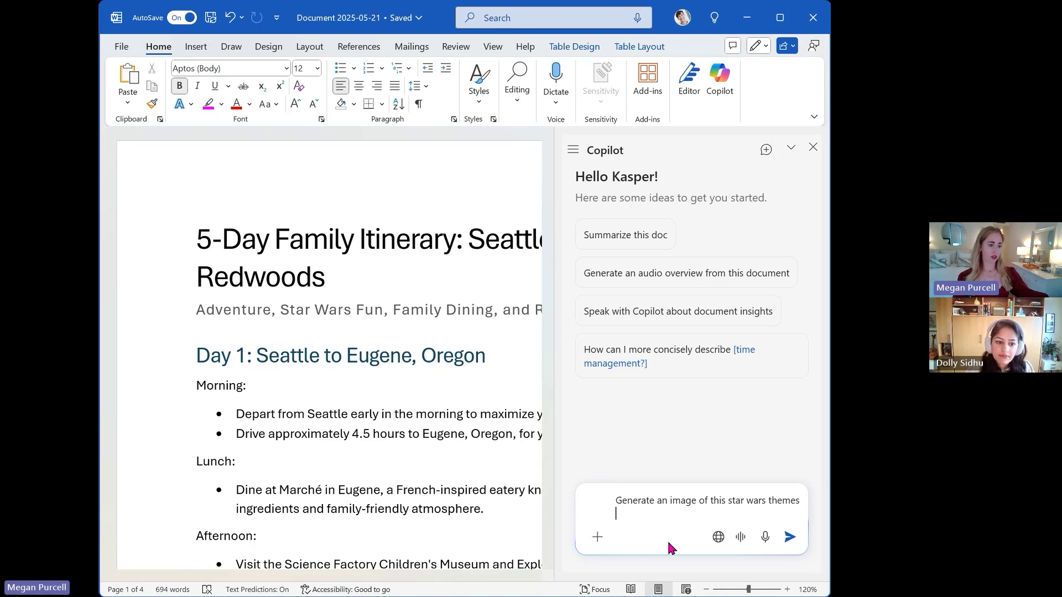
text(vacation)
click(791, 541)
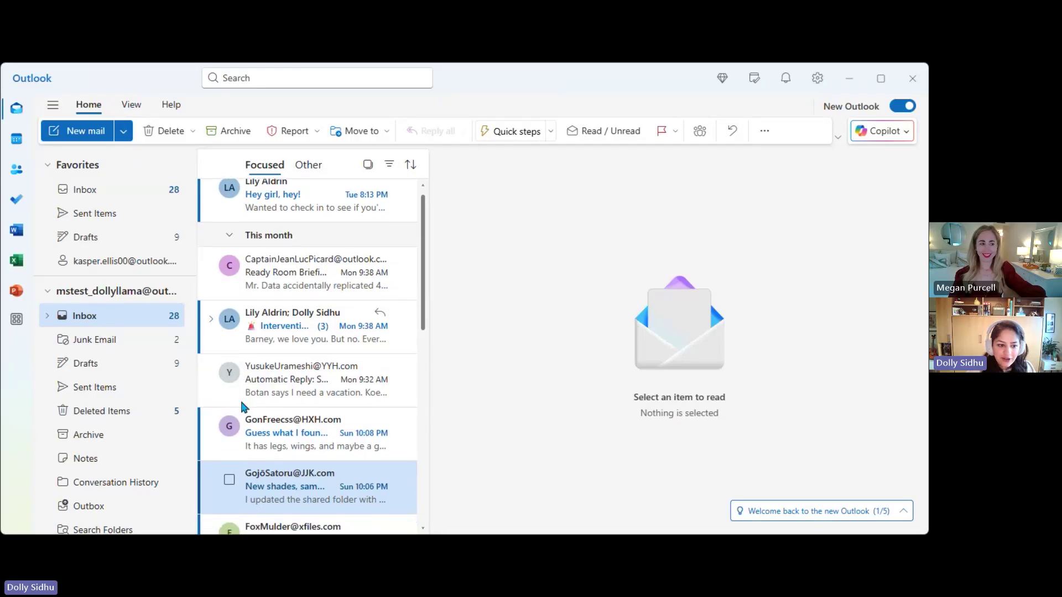
scroll(240, 398, down, 3)
scroll(242, 406, down, 2)
scroll(241, 406, down, 3)
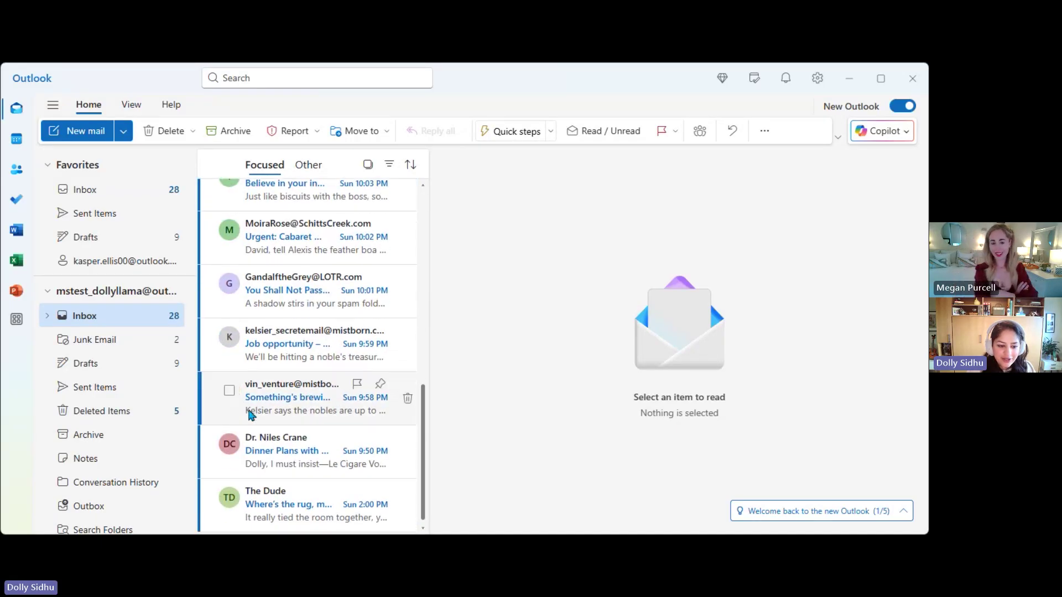
scroll(249, 410, up, 3)
scroll(266, 437, up, 2)
scroll(268, 440, up, 2)
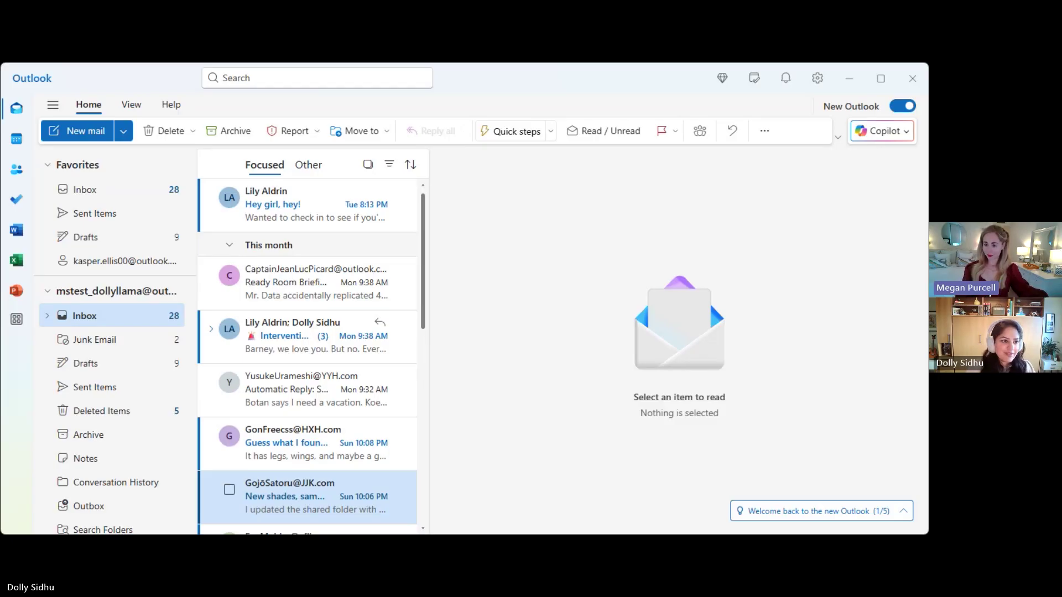
Create a new blank email with New mail on Outlook's Home ribbon
click(91, 136)
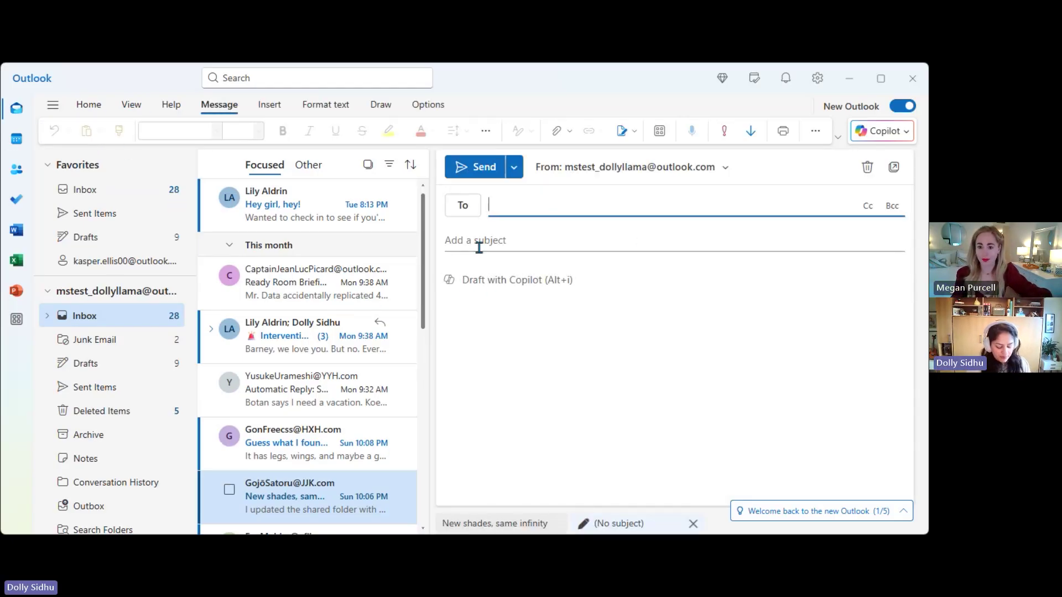
text(m)
Address the draft to Megan Best Friend with subject 'thank you' and start Copilot drafting
key(BackSpace)
text(megan)
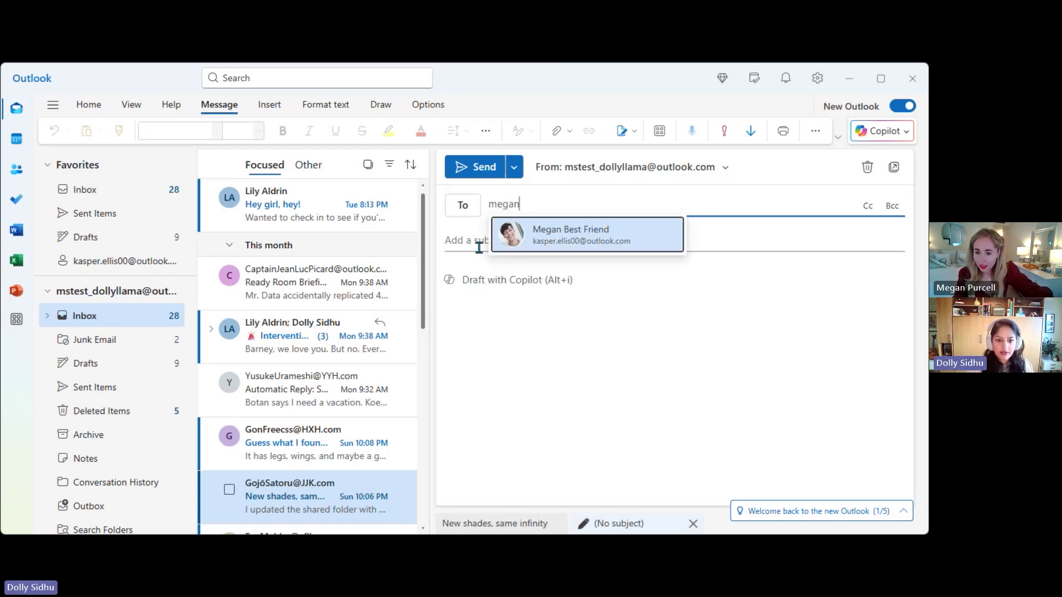
click(586, 241)
click(526, 234)
text(t)
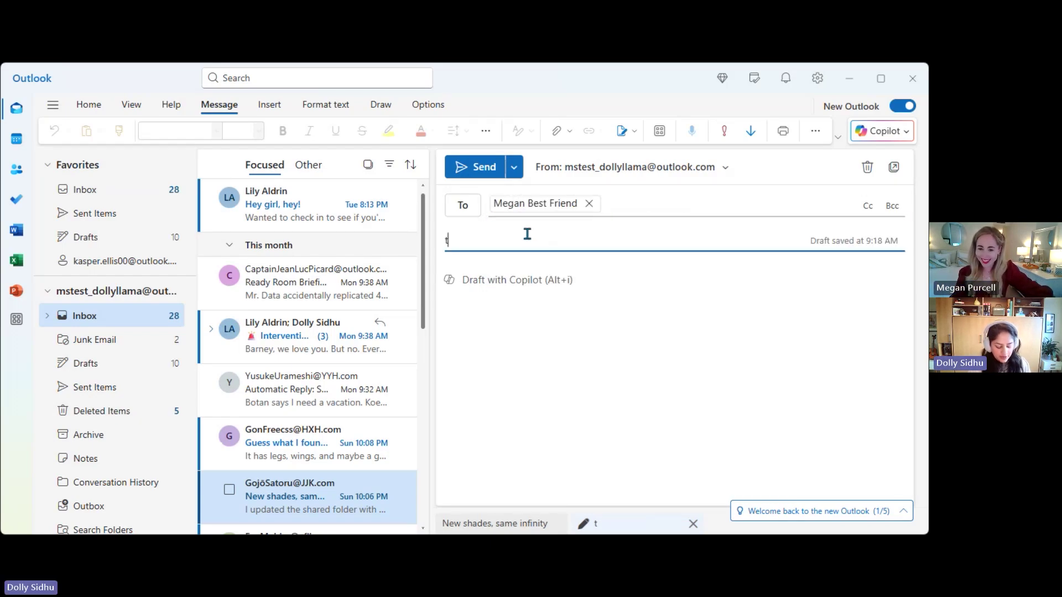
text(hank you)
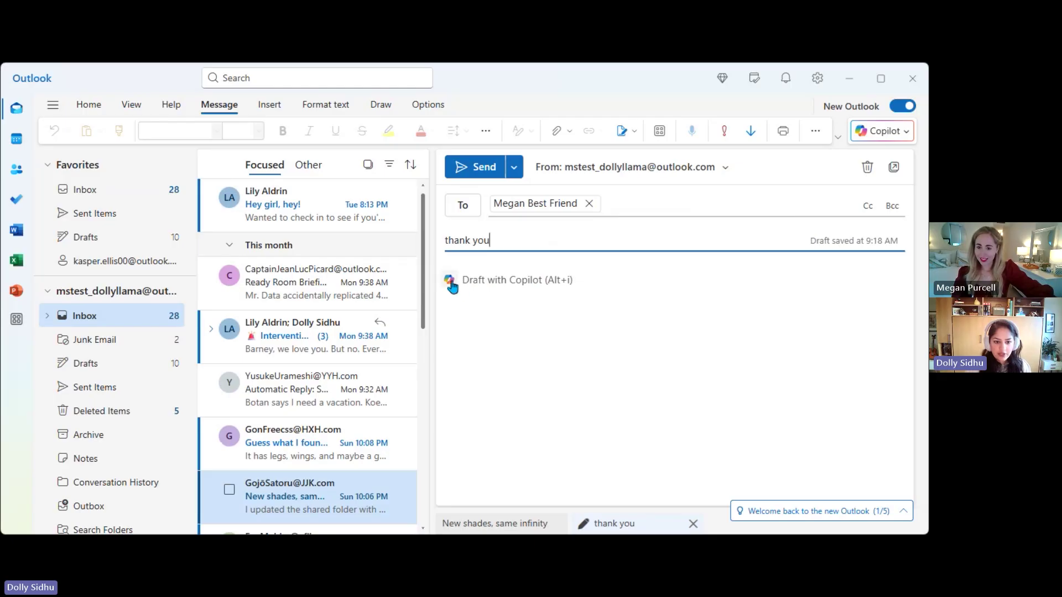
click(451, 283)
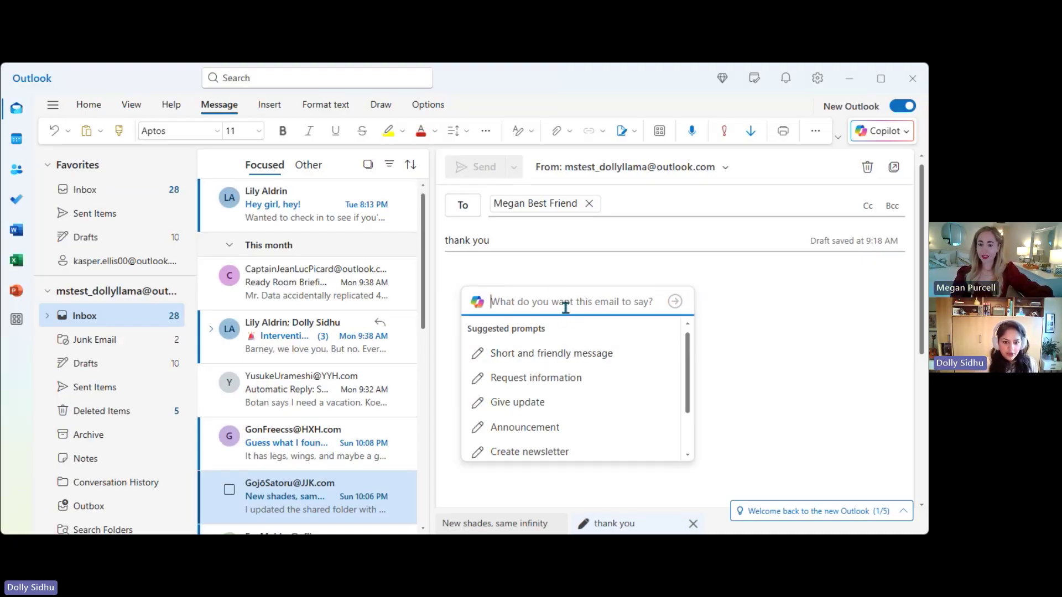
text(please help me write a thank you n)
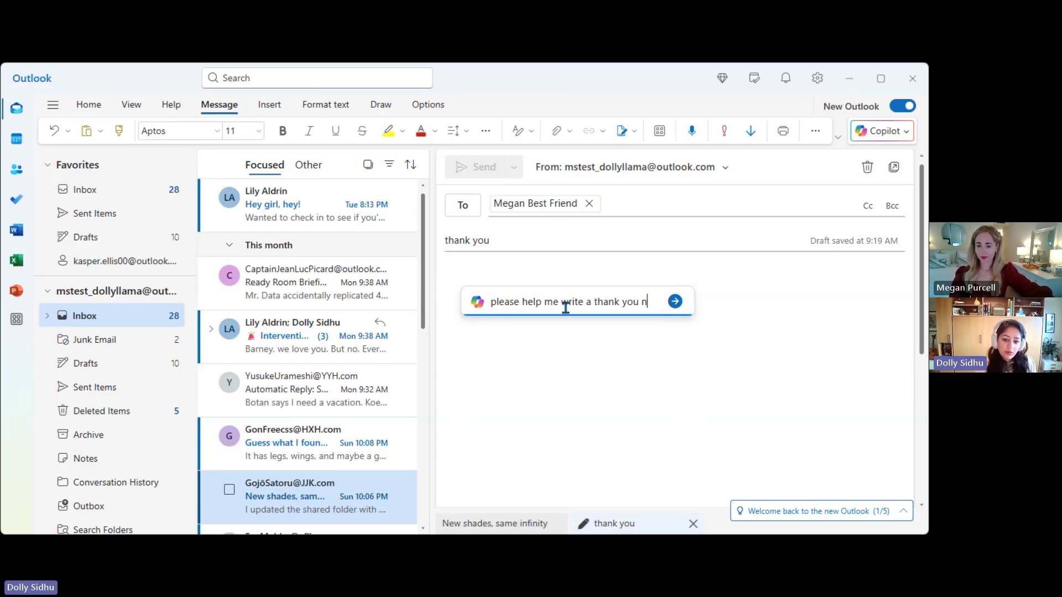
text(ote to my very best)
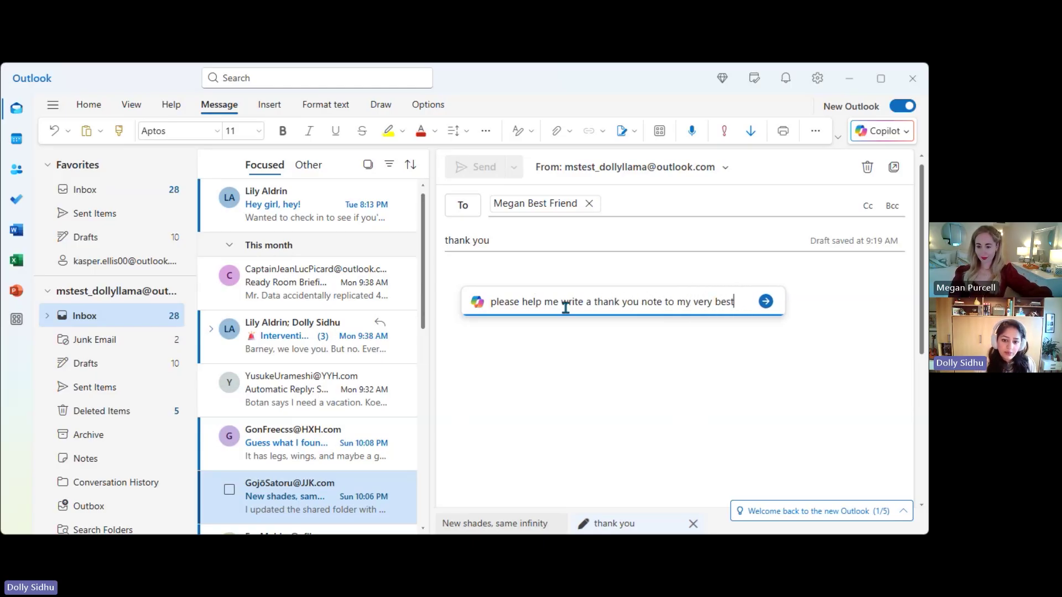
text( friend megan f)
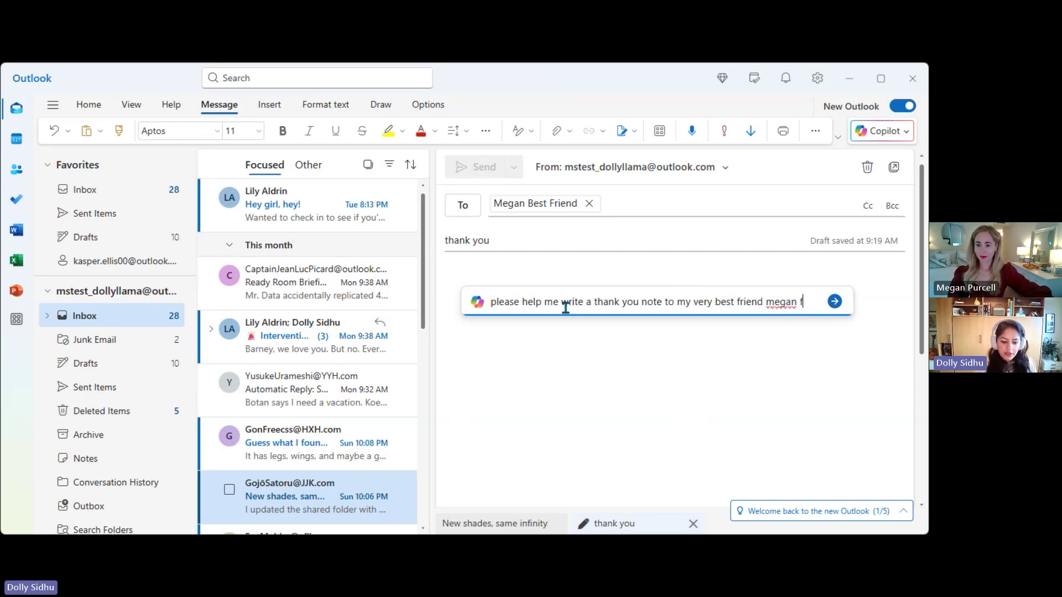
text(or saving me hours in my day by rtaeach)
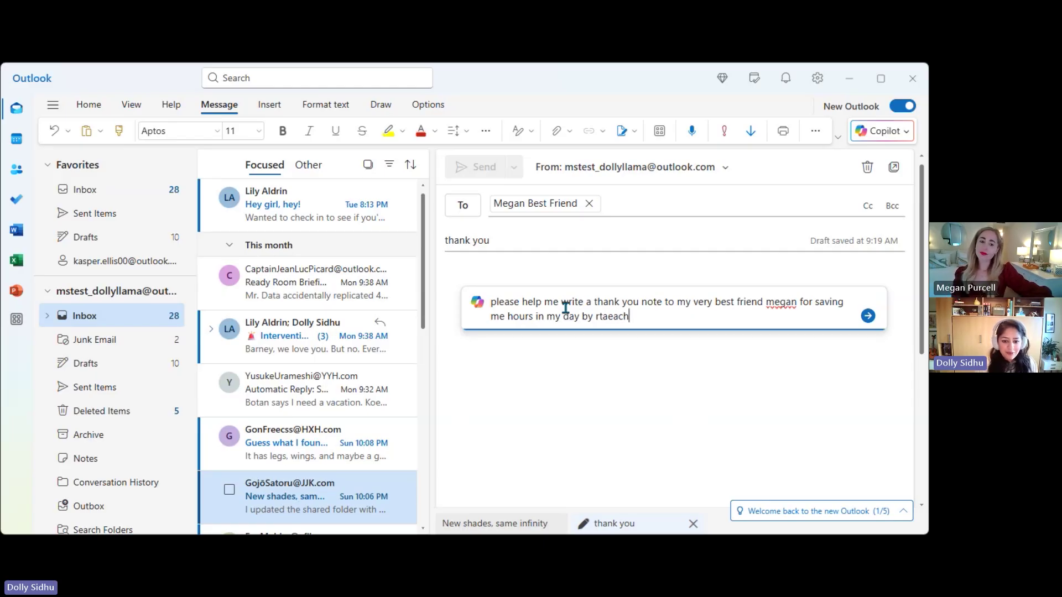
text(ing me the ways )
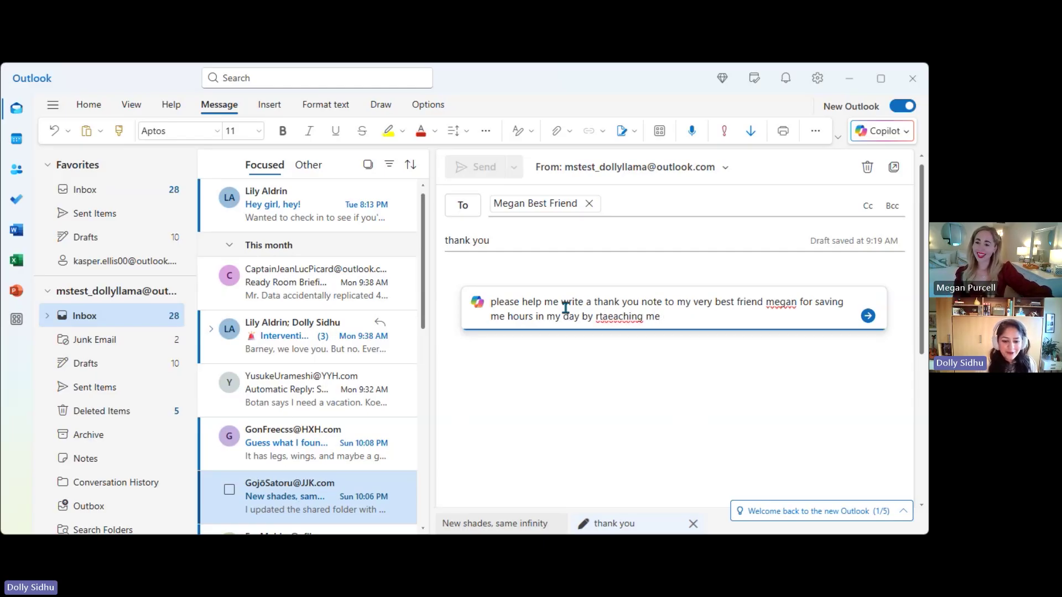
text(of AI )
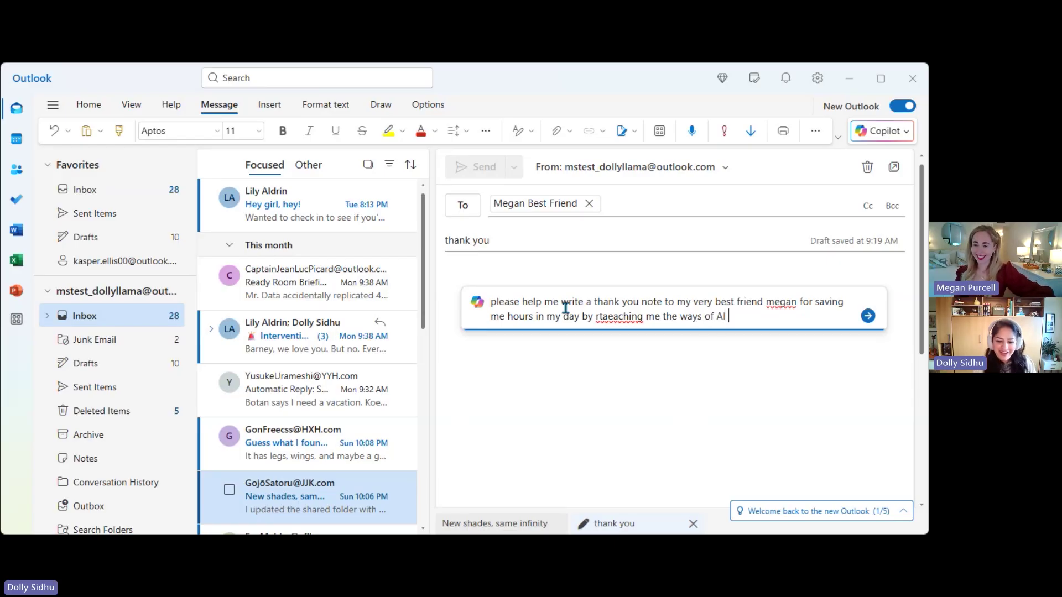
text(and COpilot, )
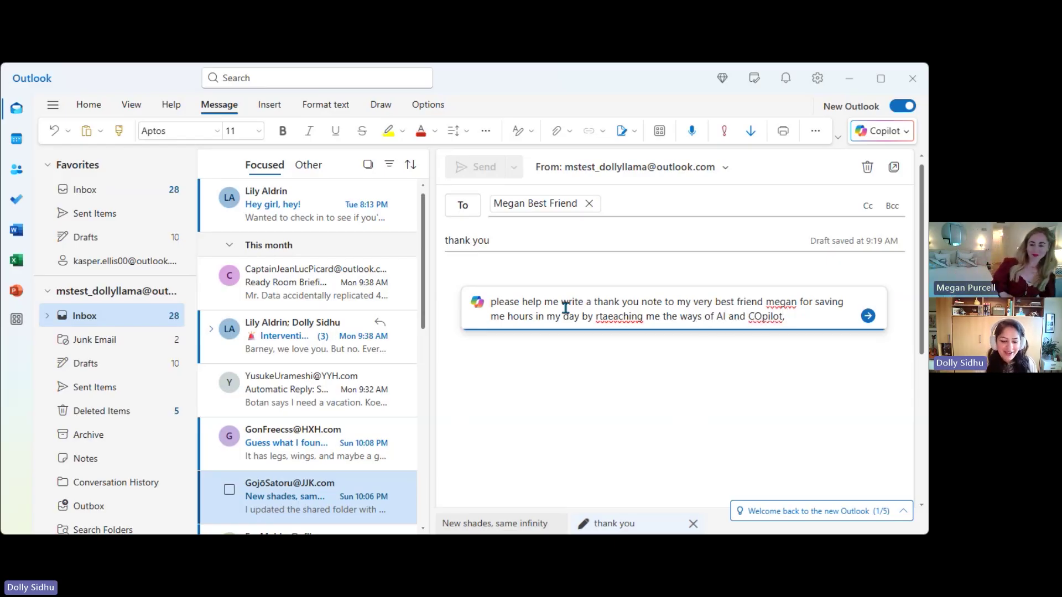
text(and makie)
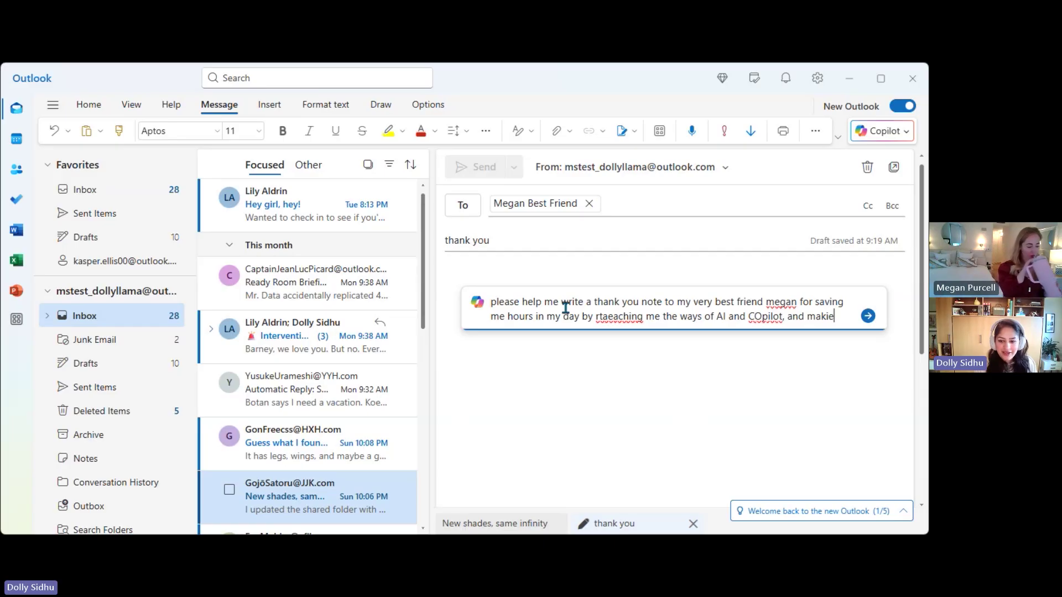
text( it heartfelt)
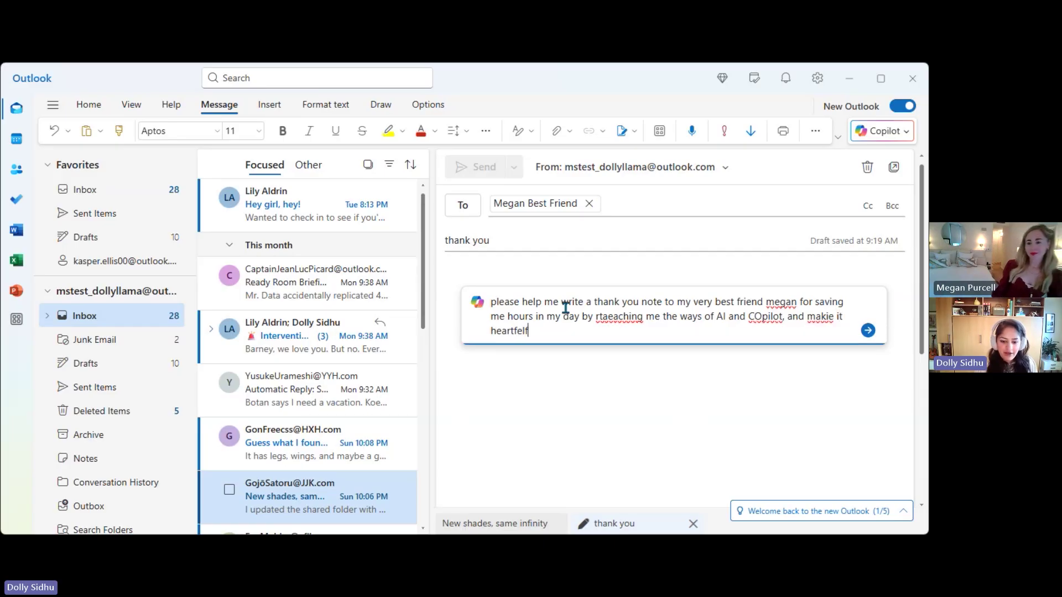
text( but with a touch of humor.)
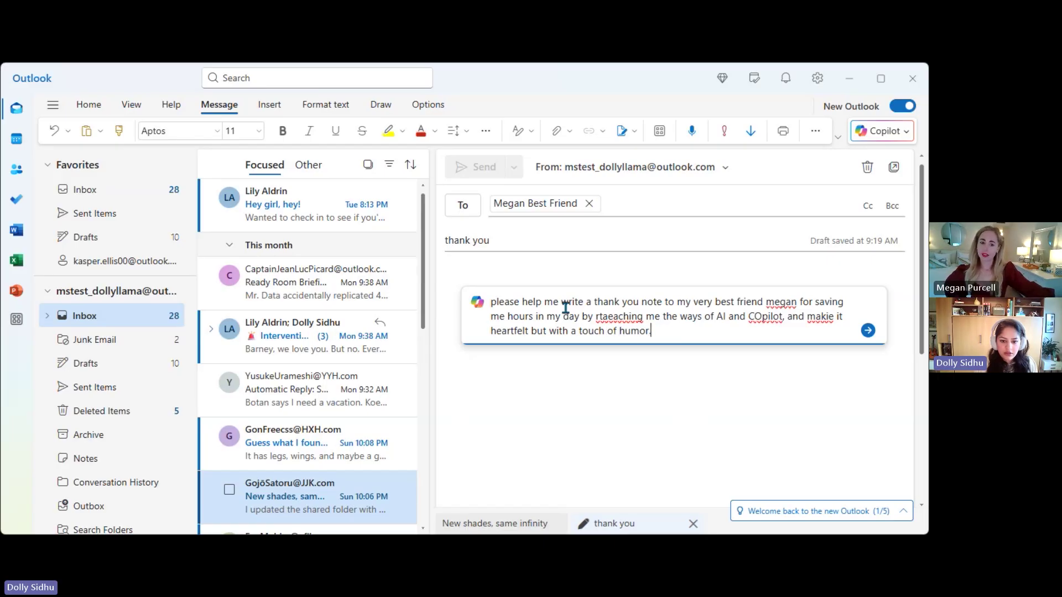
Generate Copilot's humorous, heartfelt thank-you note to Megan for teaching AI and Copilot
click(868, 330)
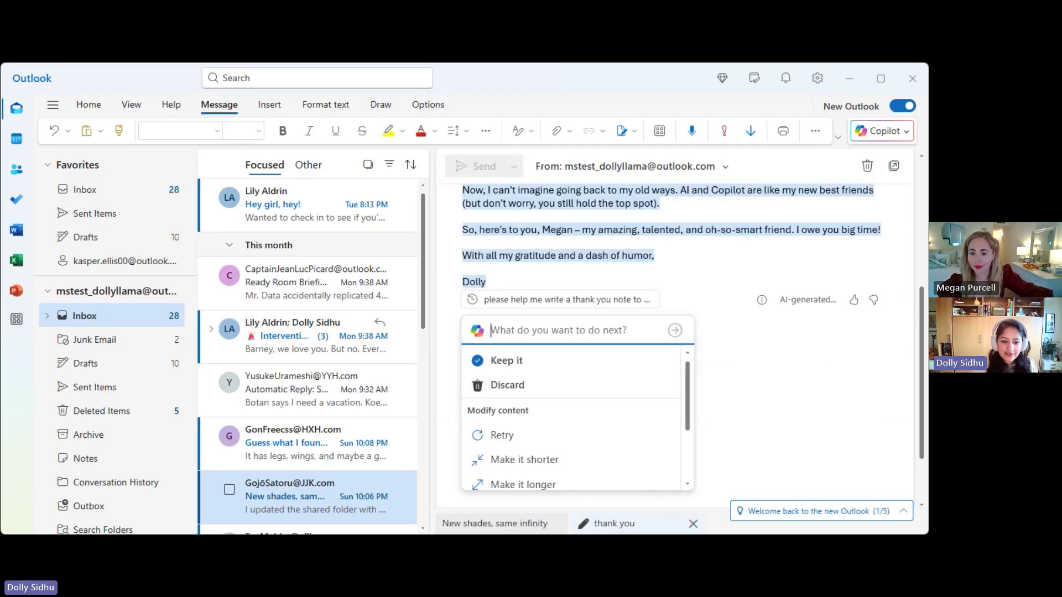
scroll(756, 336, up, 2)
scroll(763, 343, up, 2)
scroll(766, 348, up, 2)
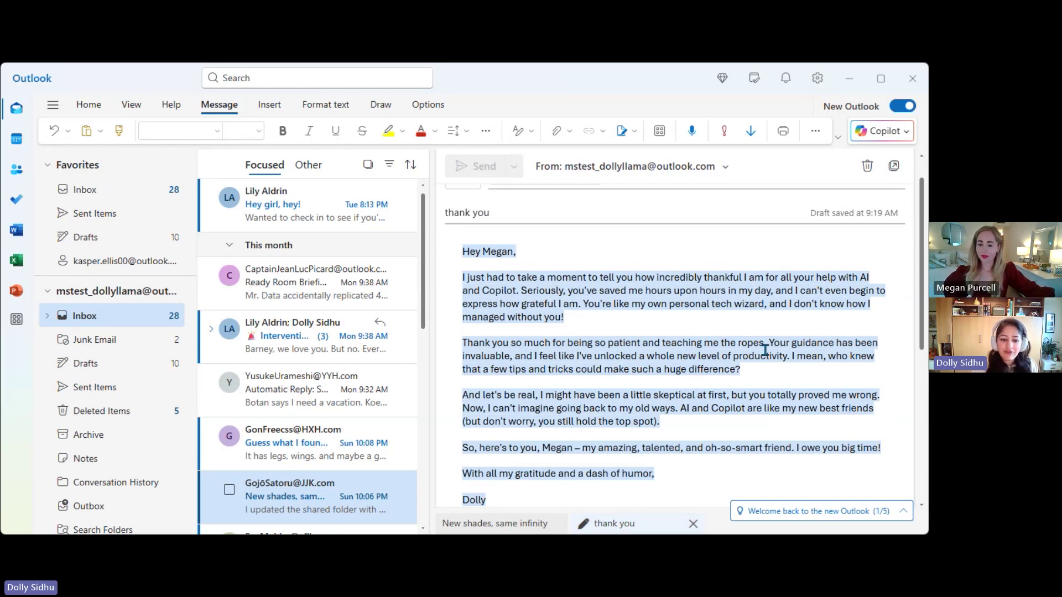
scroll(765, 348, down, 2)
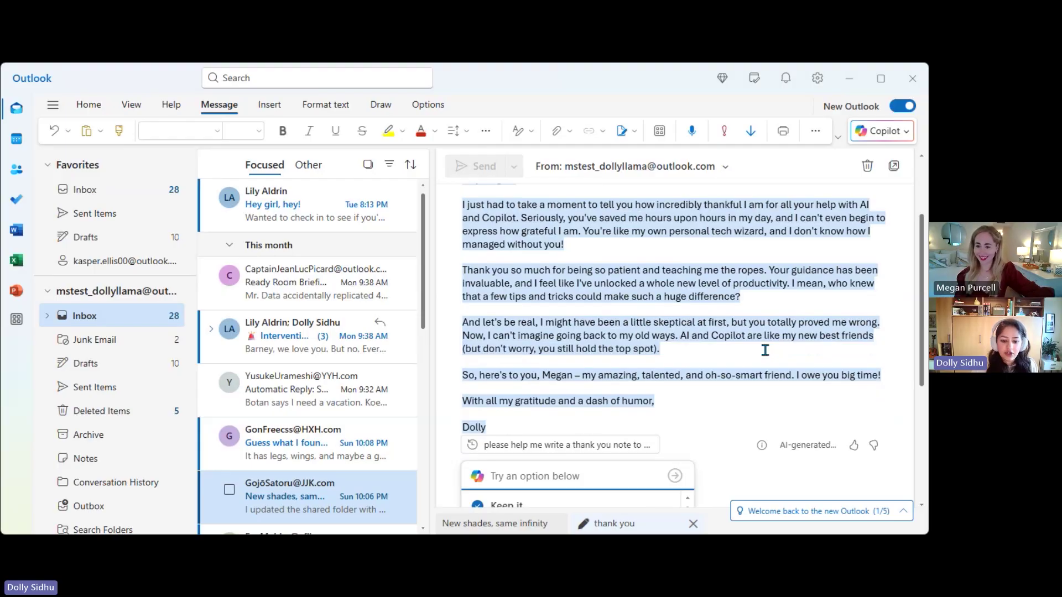
scroll(765, 350, down, 2)
scroll(764, 351, down, 2)
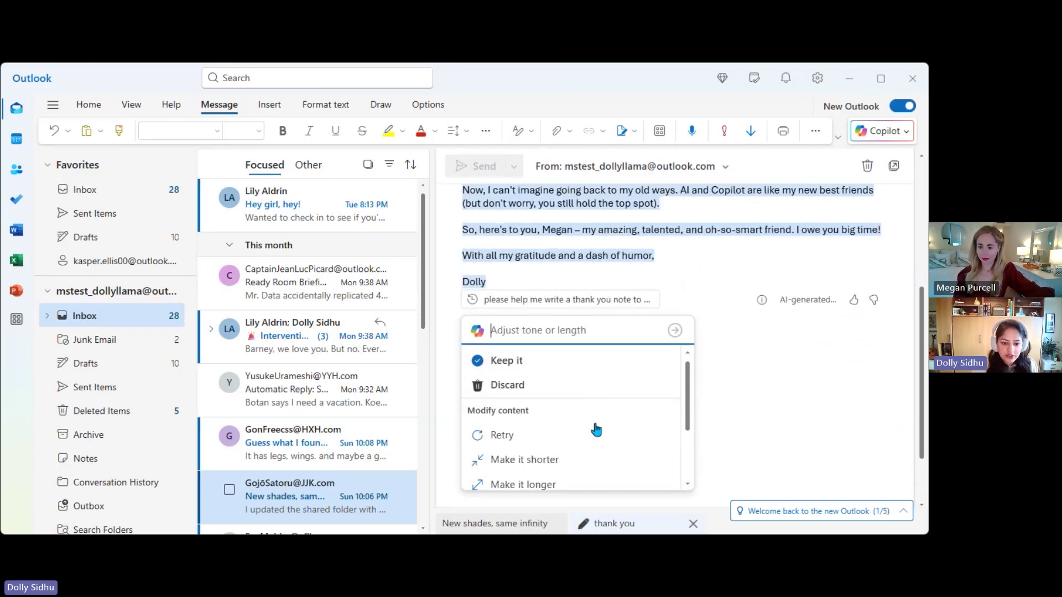
scroll(595, 429, down, 2)
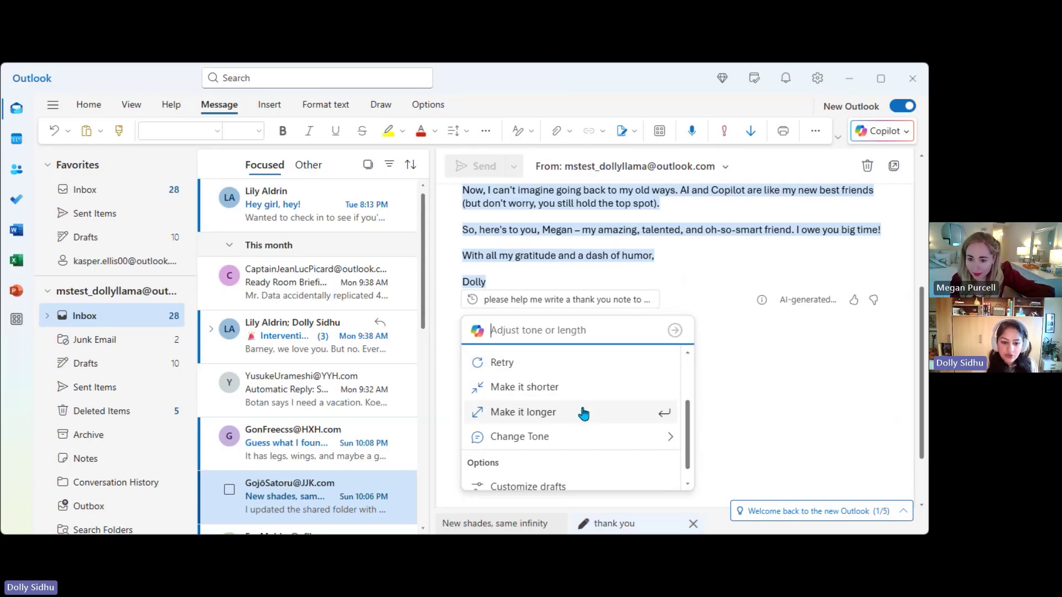
mouse_move(520, 437)
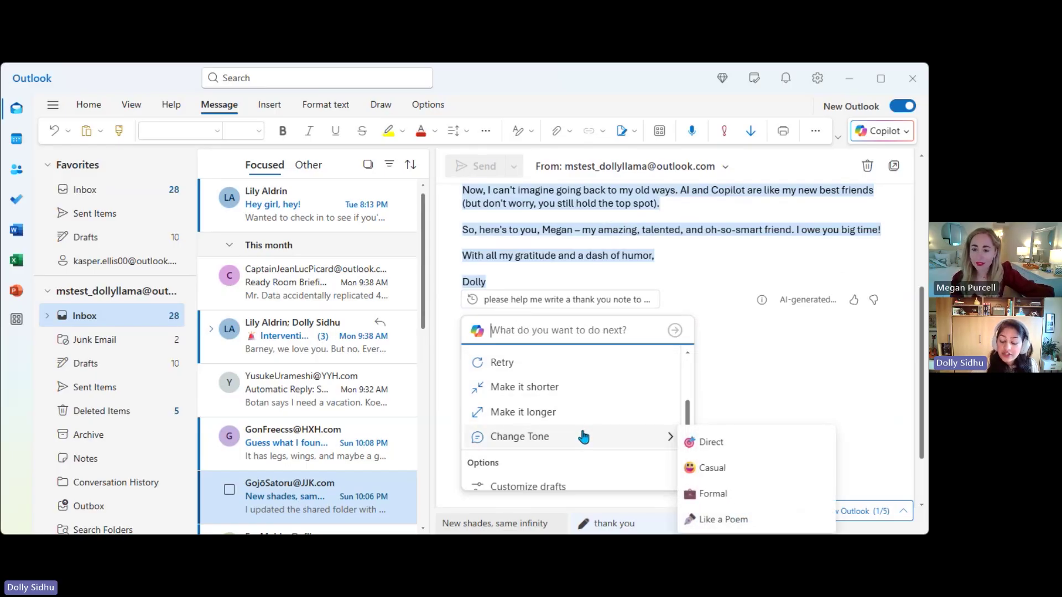
Have Copilot rewrite the thank-you note to Megan like a poem
click(723, 520)
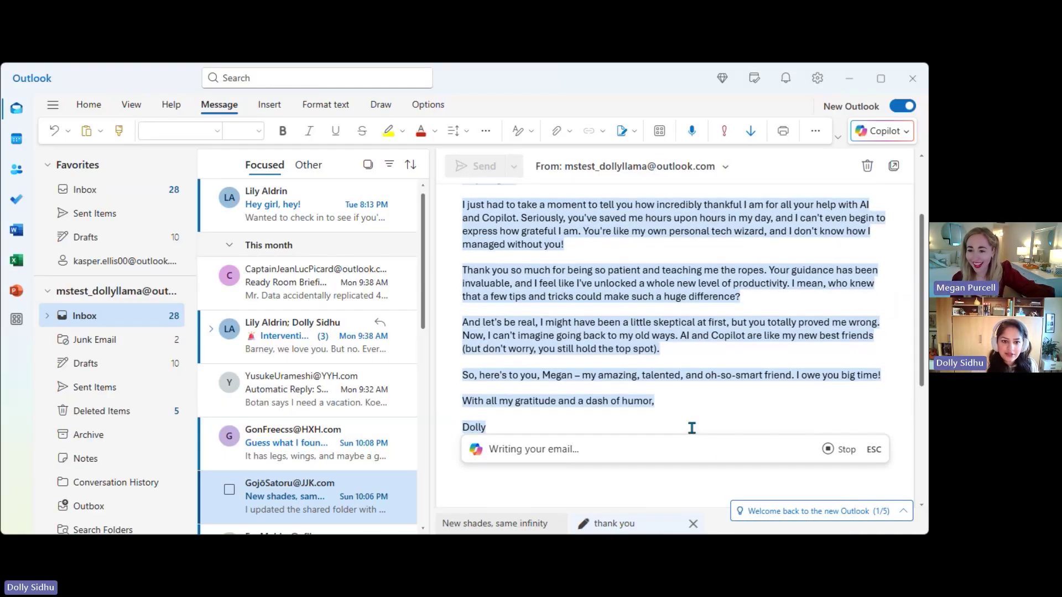
scroll(692, 432, up, 1)
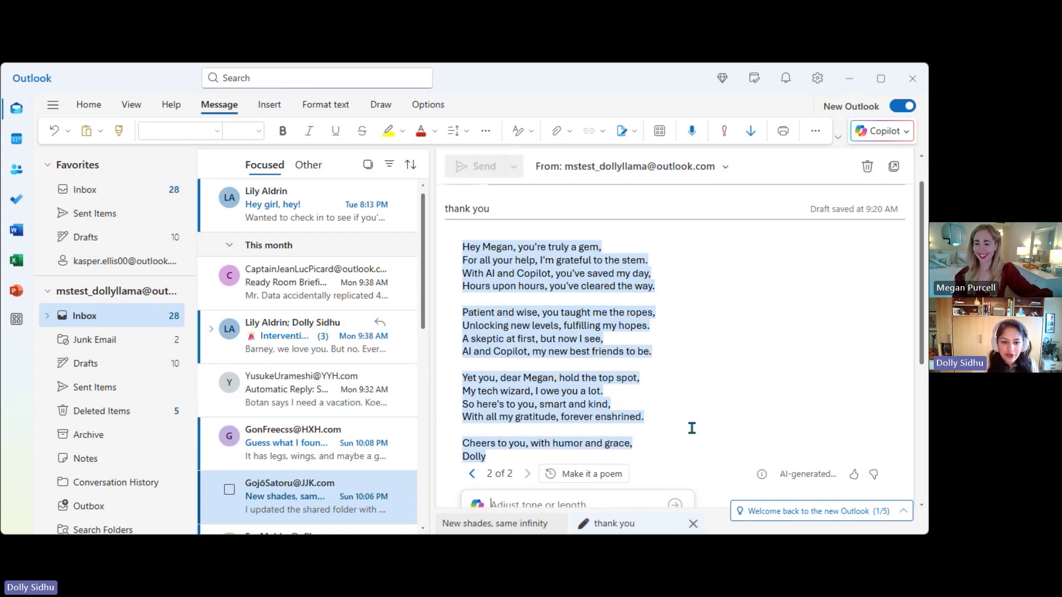
scroll(692, 429, down, 2)
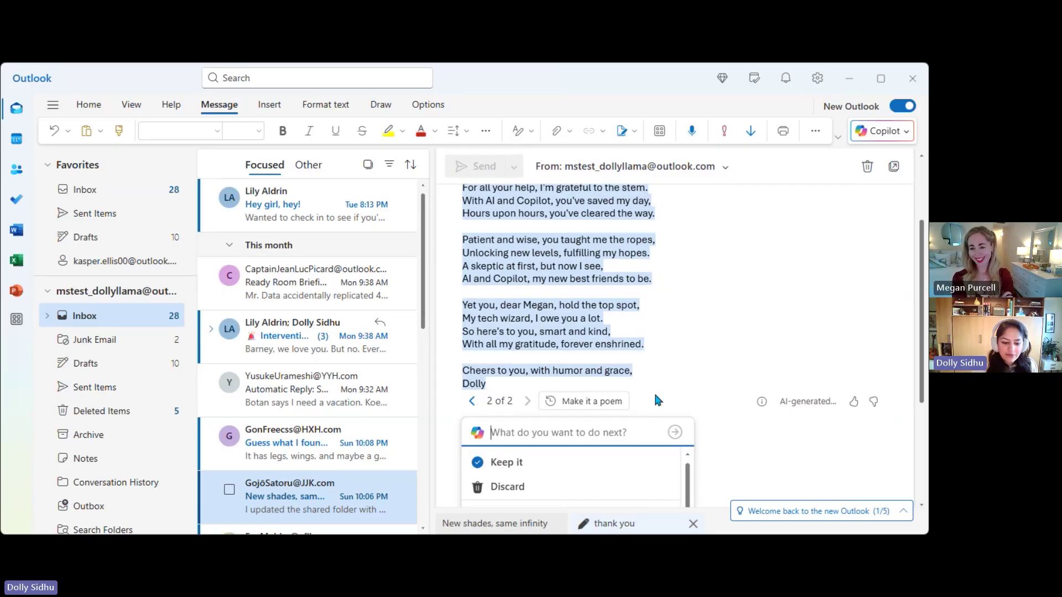
scroll(664, 462, down, 2)
scroll(753, 469, down, 2)
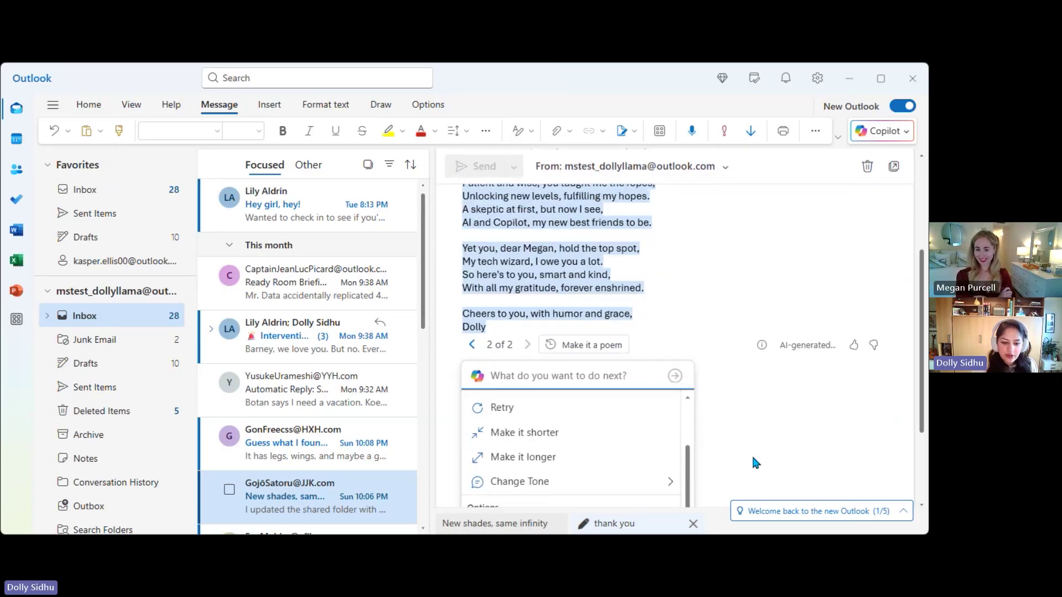
scroll(664, 438, up, 3)
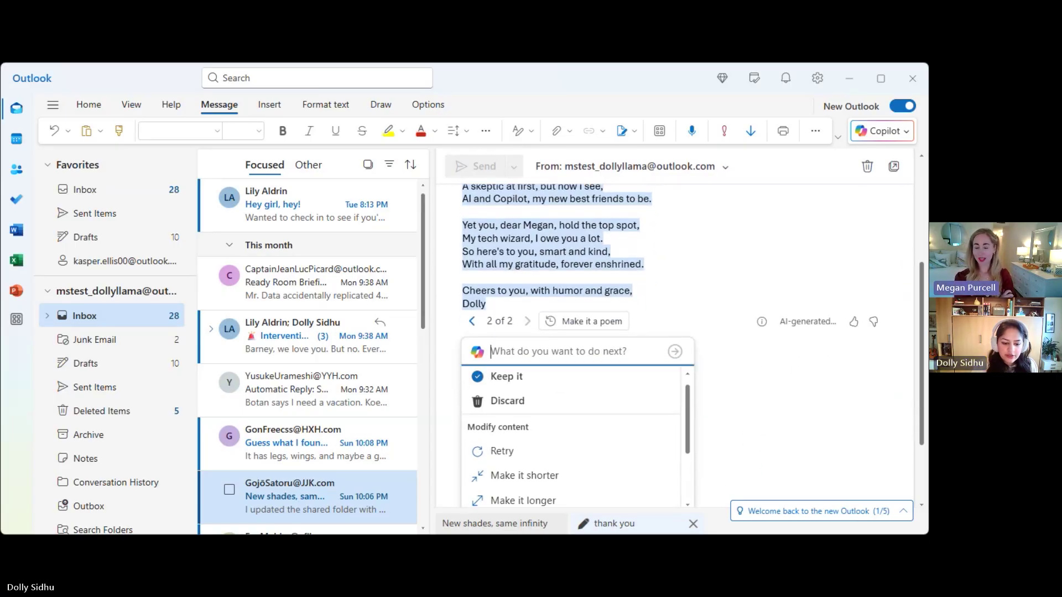
scroll(572, 430, down, 2)
Shorten the poem-style Copilot draft and keep the shorter version
click(572, 429)
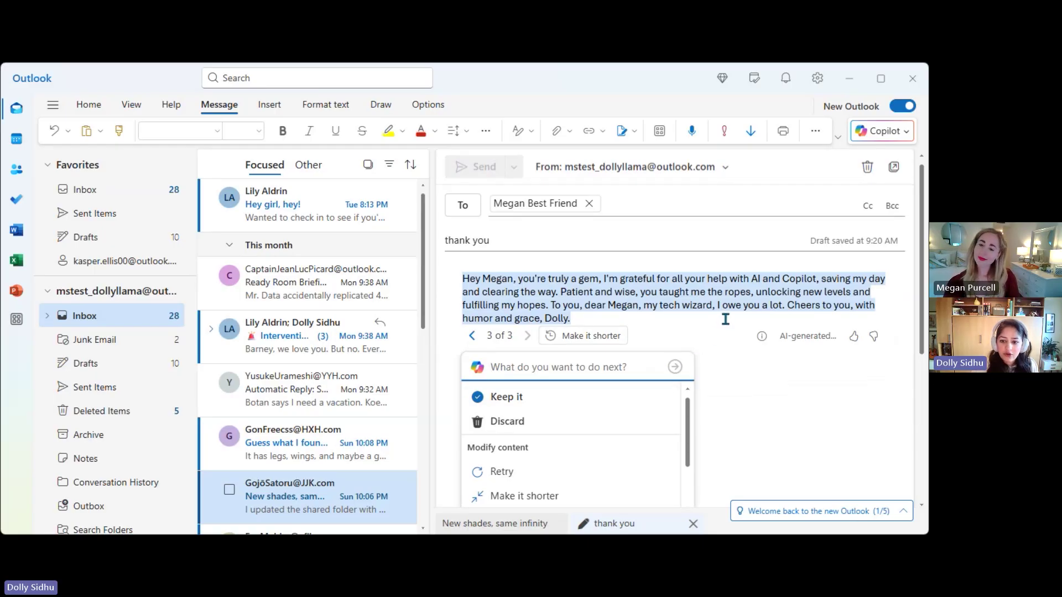
click(686, 309)
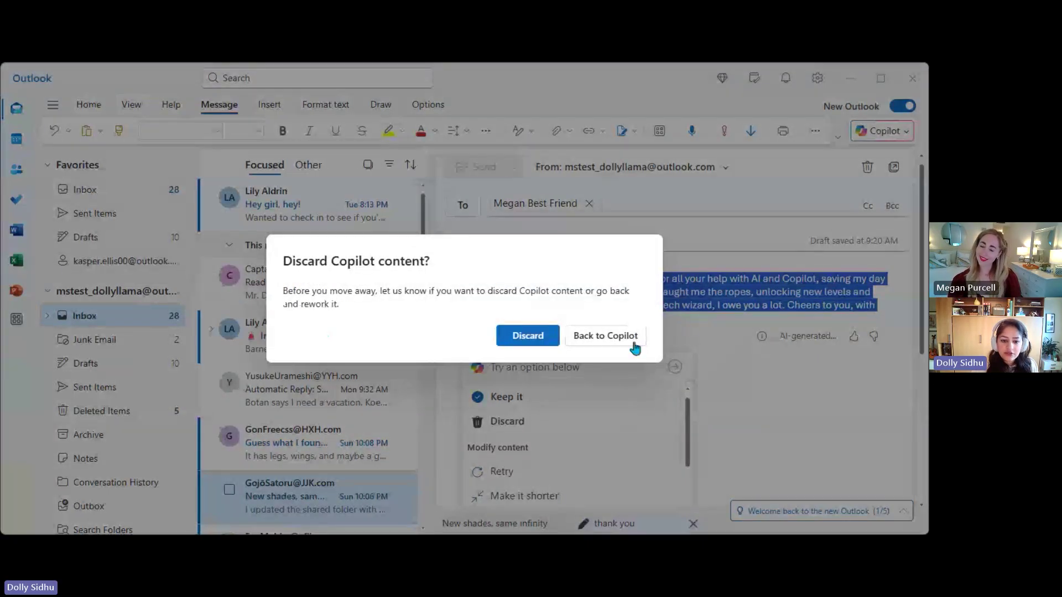
click(608, 341)
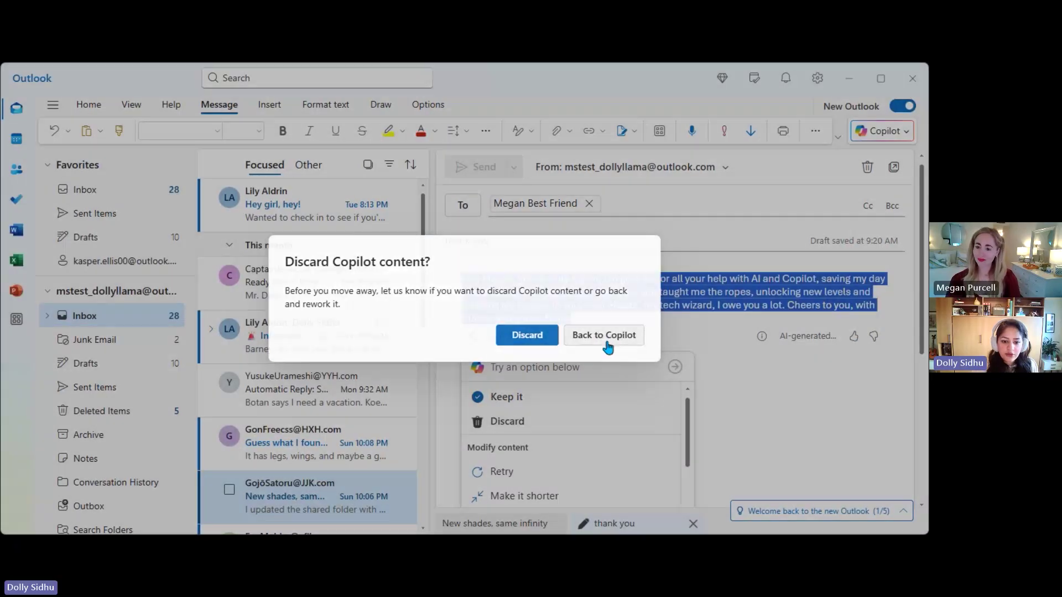
scroll(548, 415, down, 3)
scroll(519, 402, up, 3)
click(510, 397)
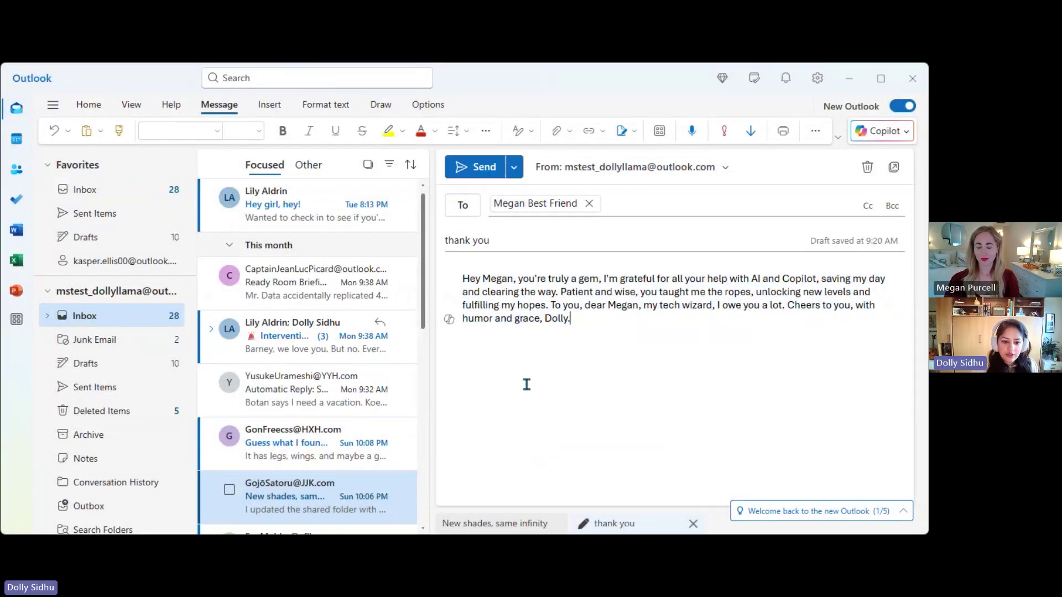
Move the 'Cheers' closing line into its own paragraph and send the email
click(788, 305)
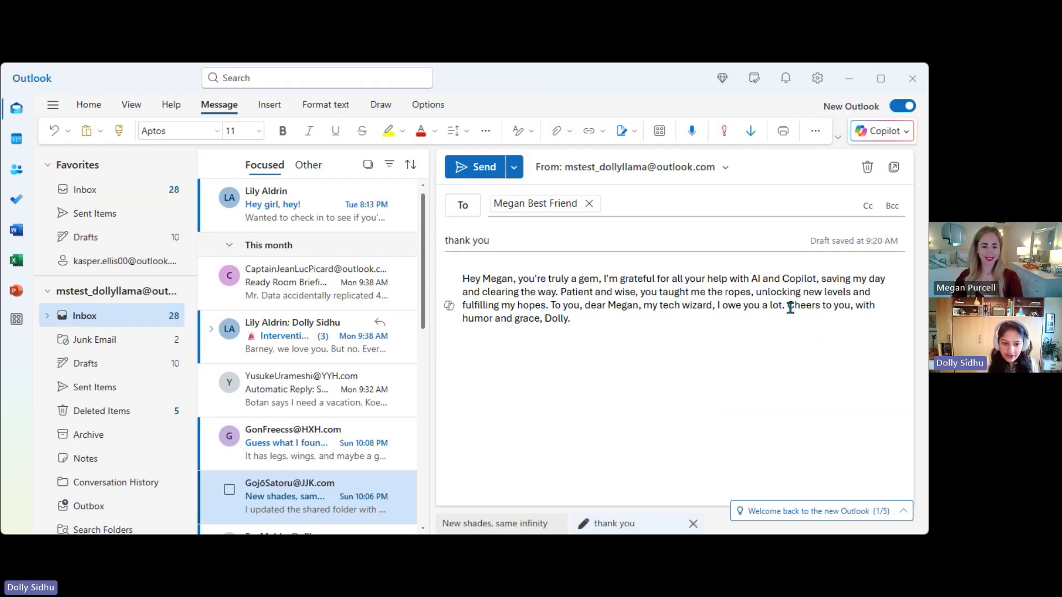
key(Return)
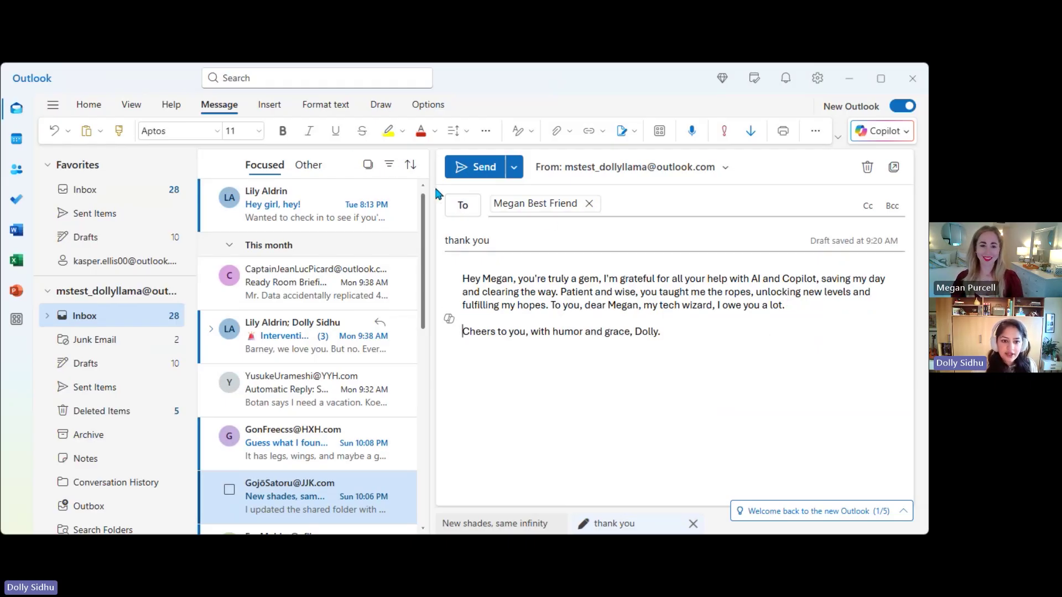
click(462, 175)
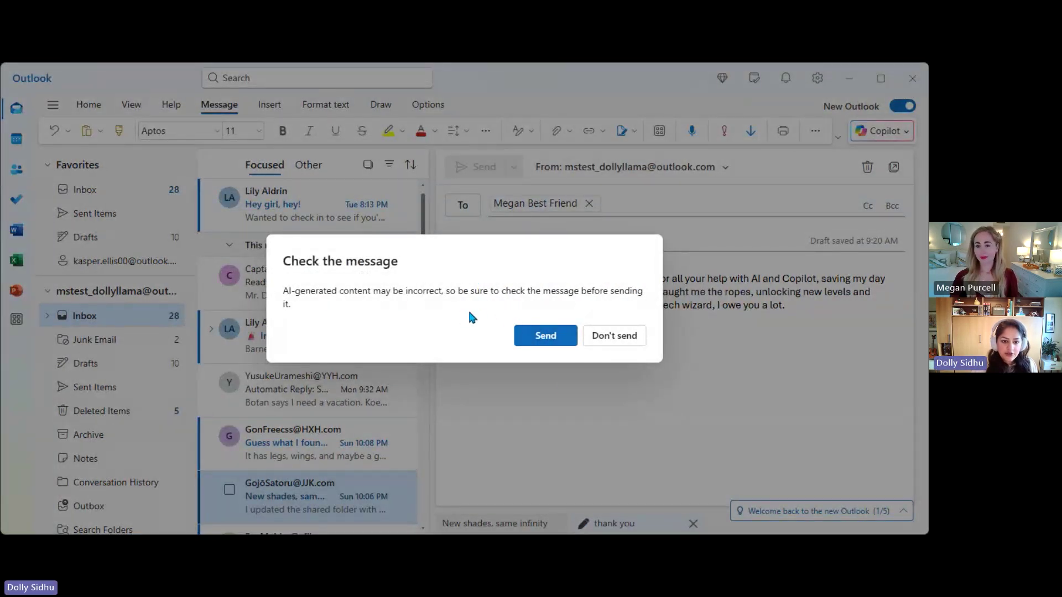
click(544, 336)
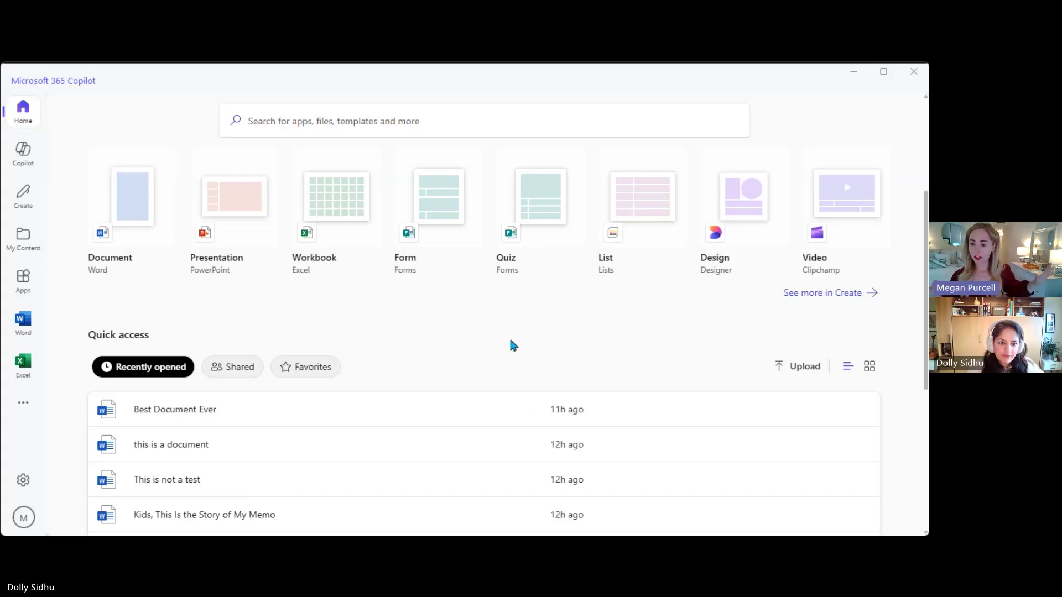
scroll(510, 340, down, 3)
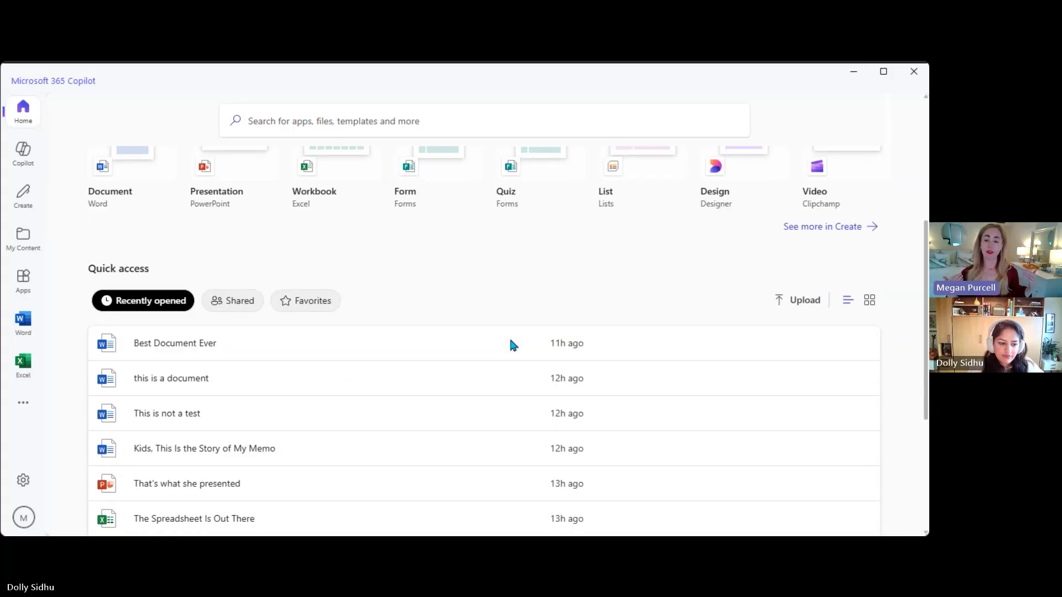
Show the actions menu for the 'This is not a test' file in Quick access
right_click(511, 341)
scroll(540, 403, down, 3)
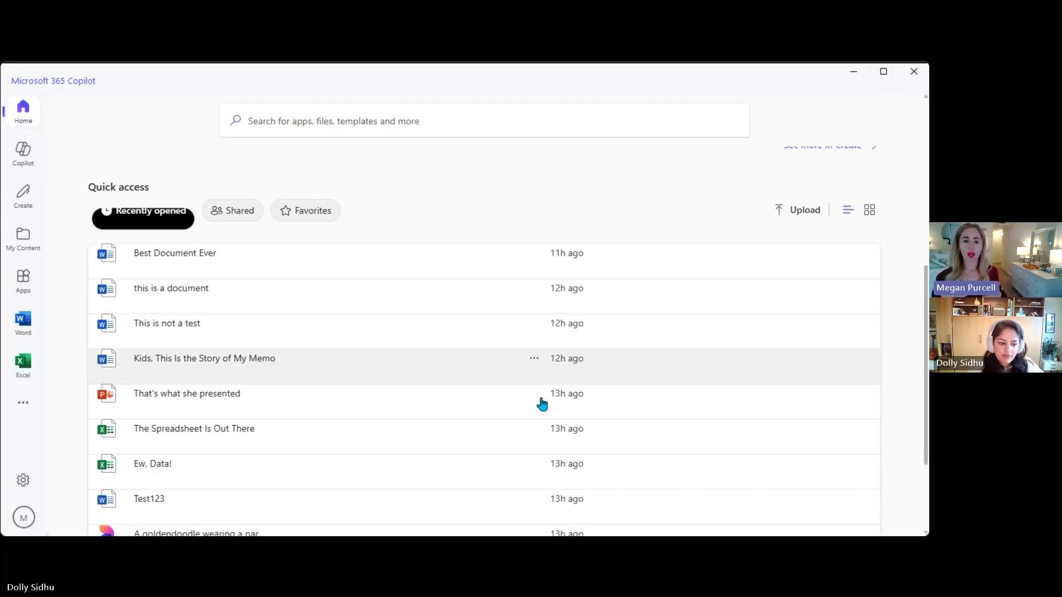
scroll(541, 404, up, 1)
scroll(542, 405, up, 3)
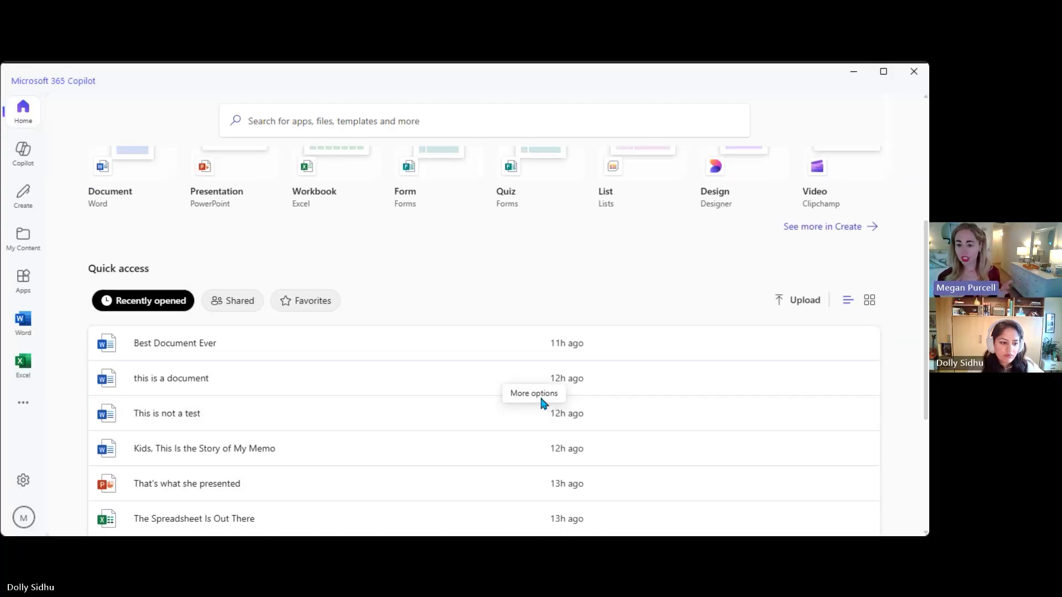
scroll(480, 293, up, 3)
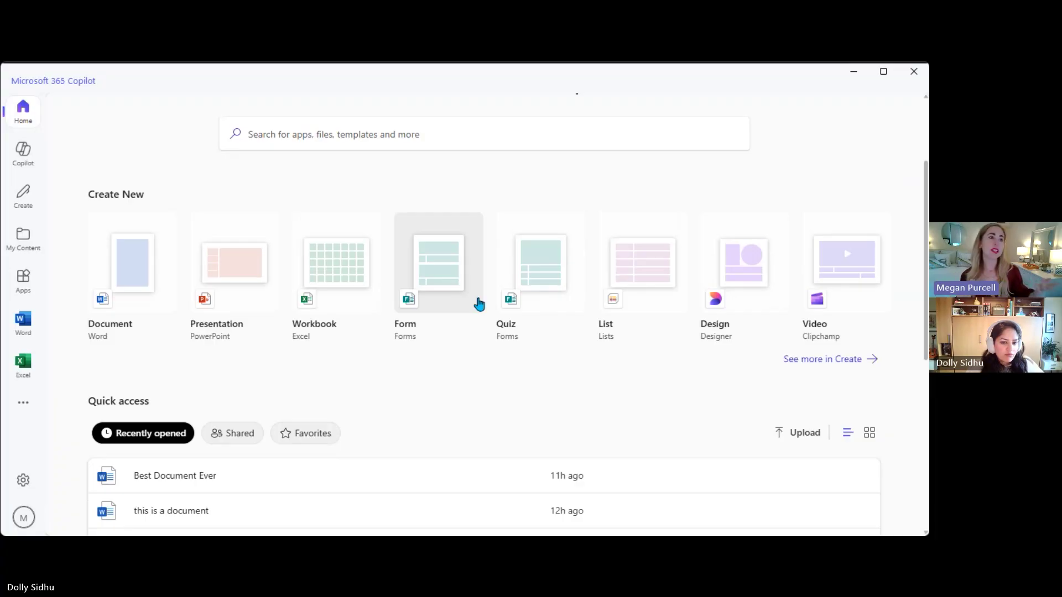
scroll(481, 359, up, 2)
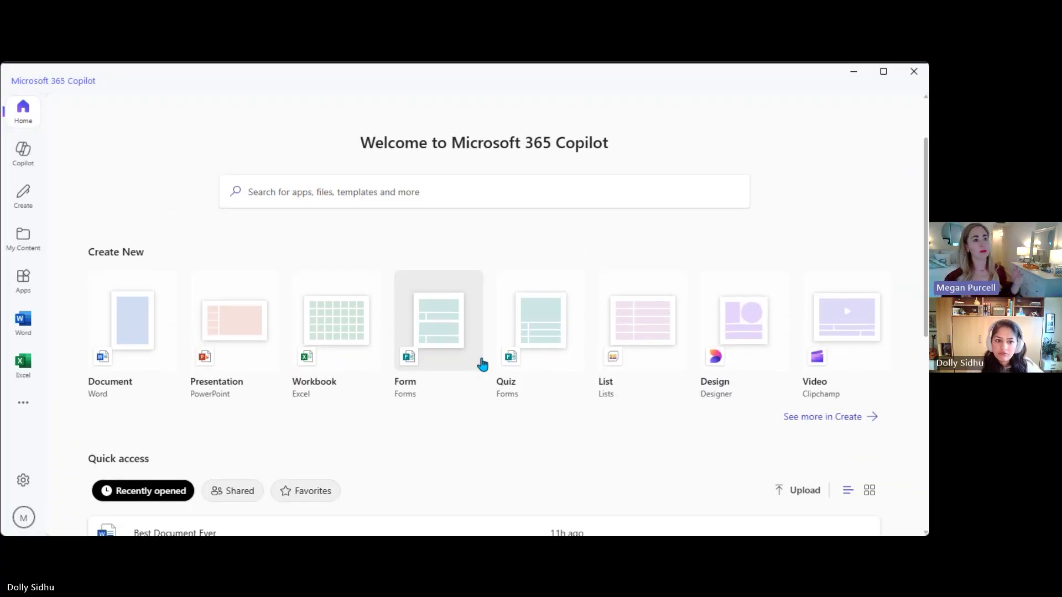
scroll(481, 364, down, 2)
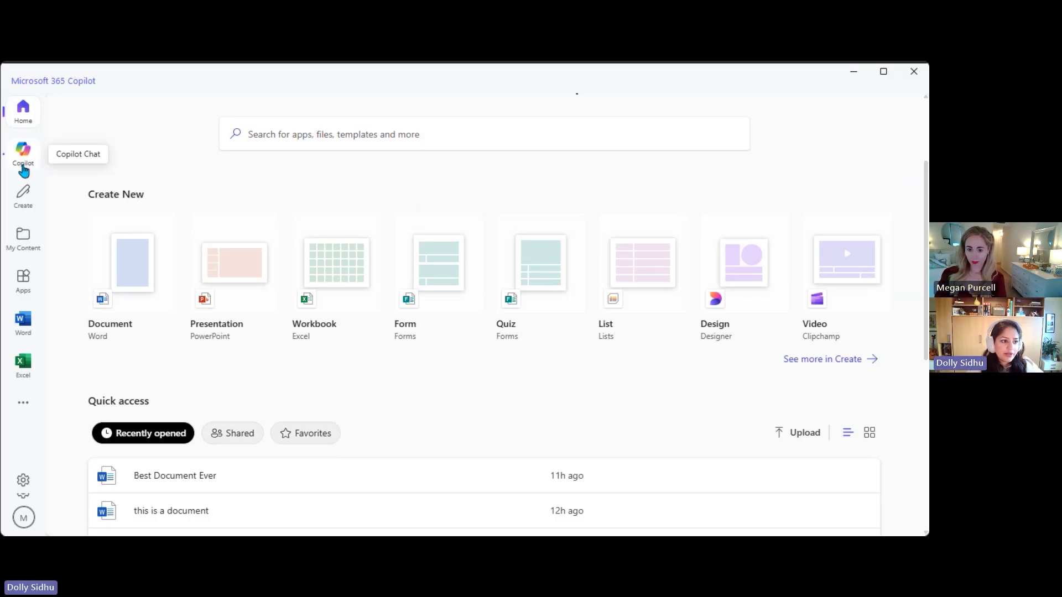
Ask Copilot chat, via 'Sharpen your writing', to turn the beach trip notes into a fun blog intro
click(27, 158)
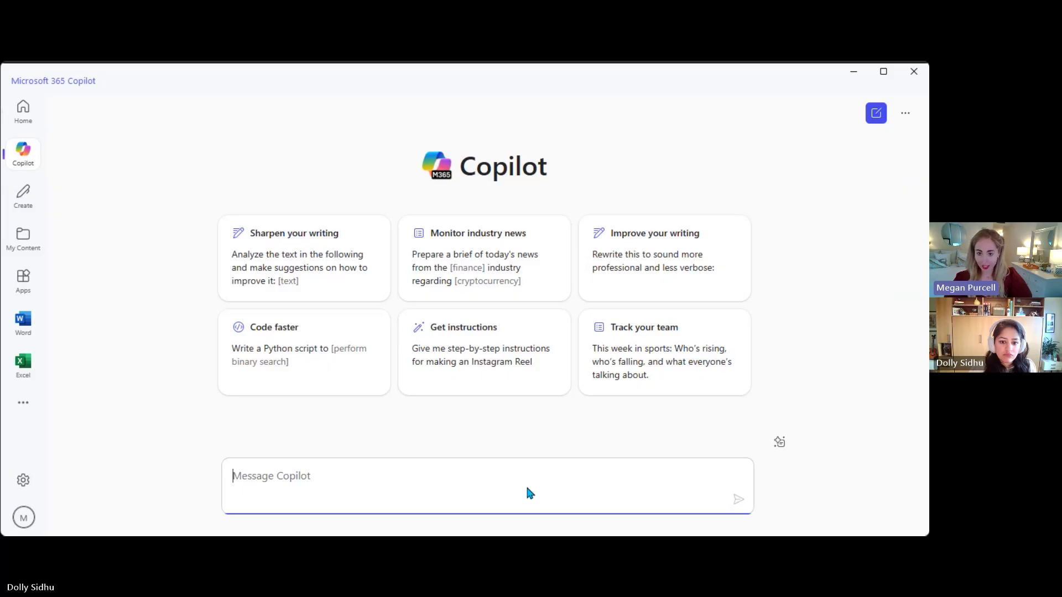
click(320, 254)
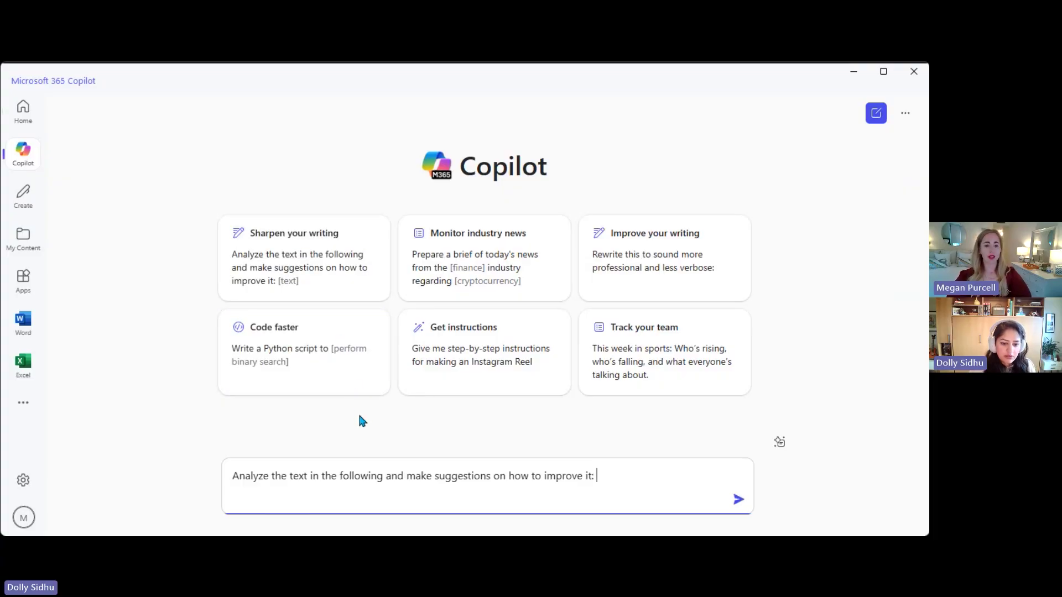
text(be)
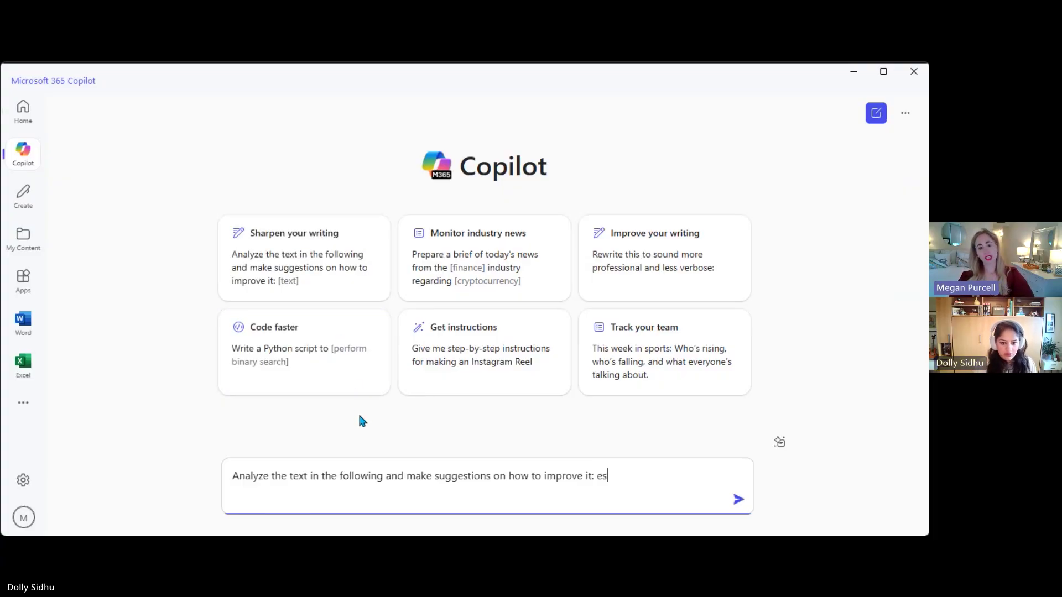
key(BackSpace)
key(BackSpace)
text(best beach )
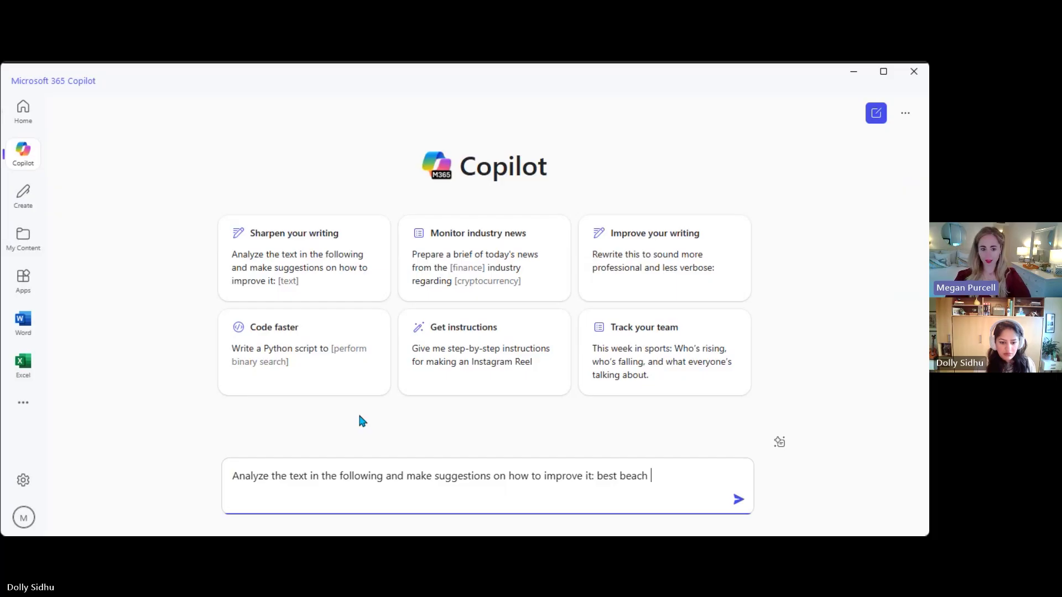
text(trip ever, sunses)
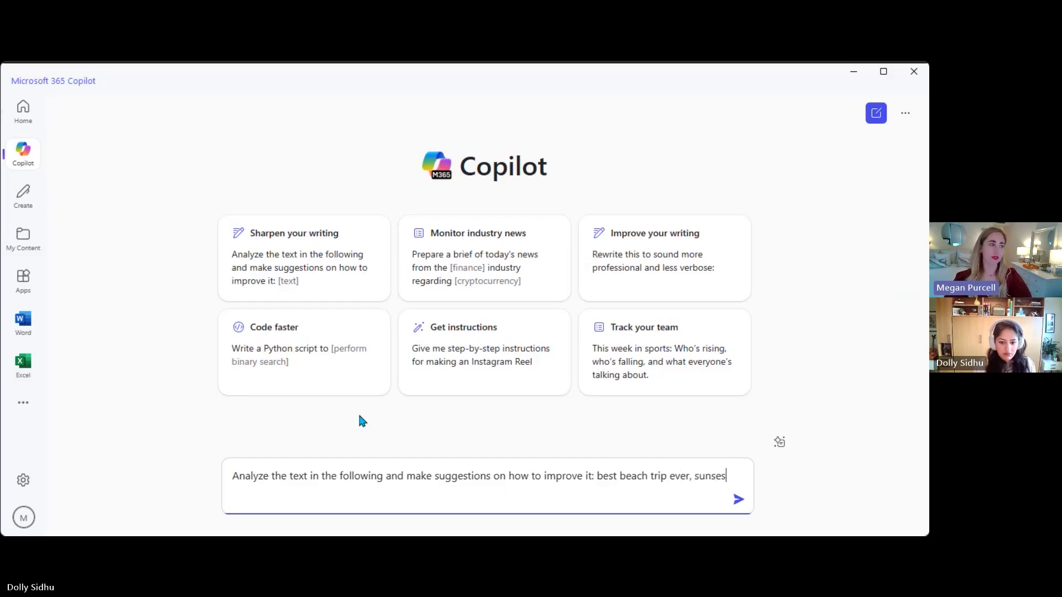
text(ts, tacos, )
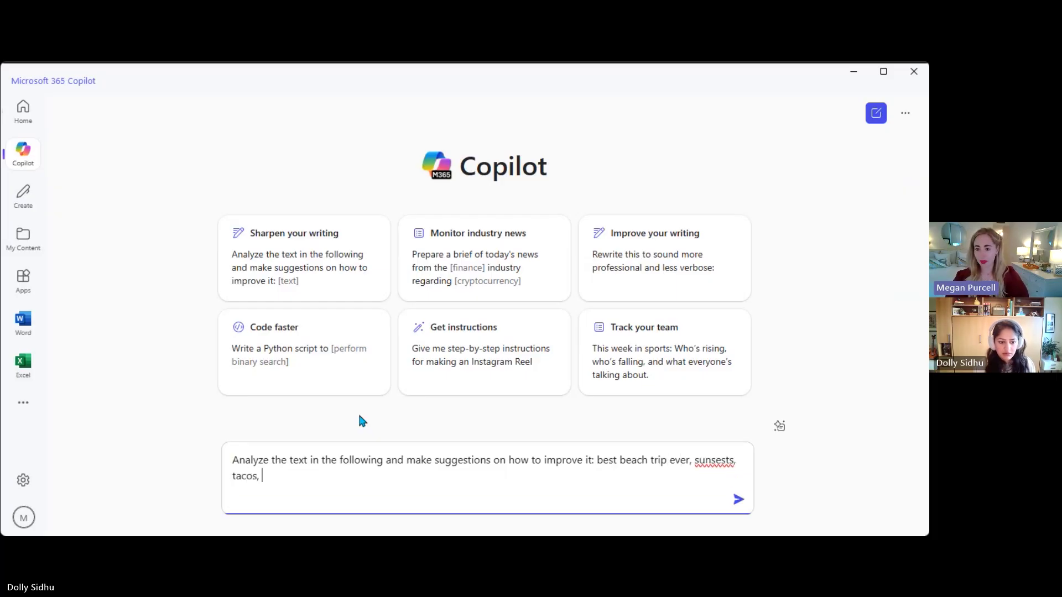
text(dogs, music.)
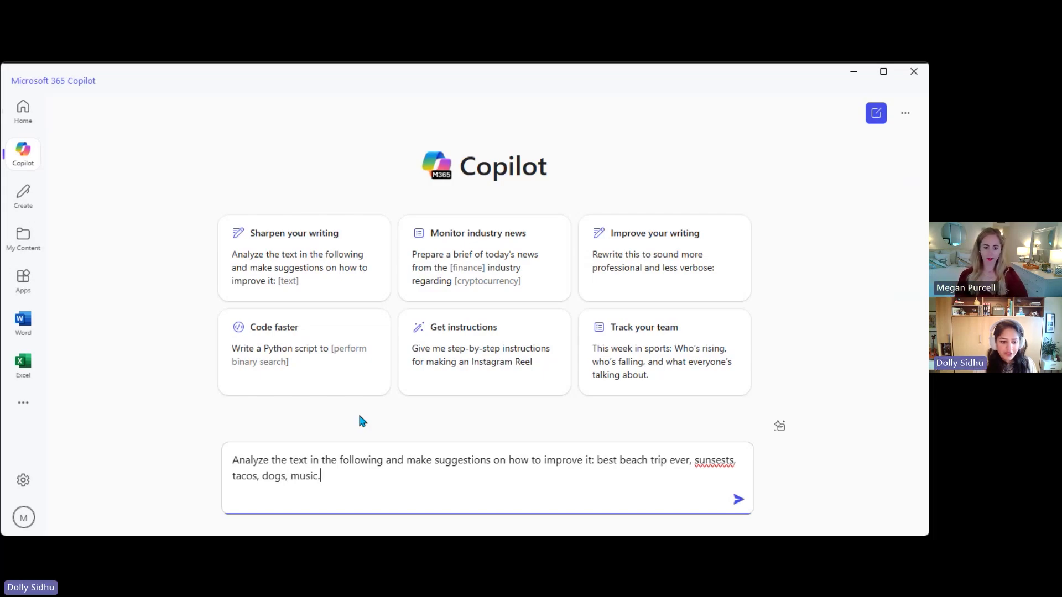
text(.. please tur)
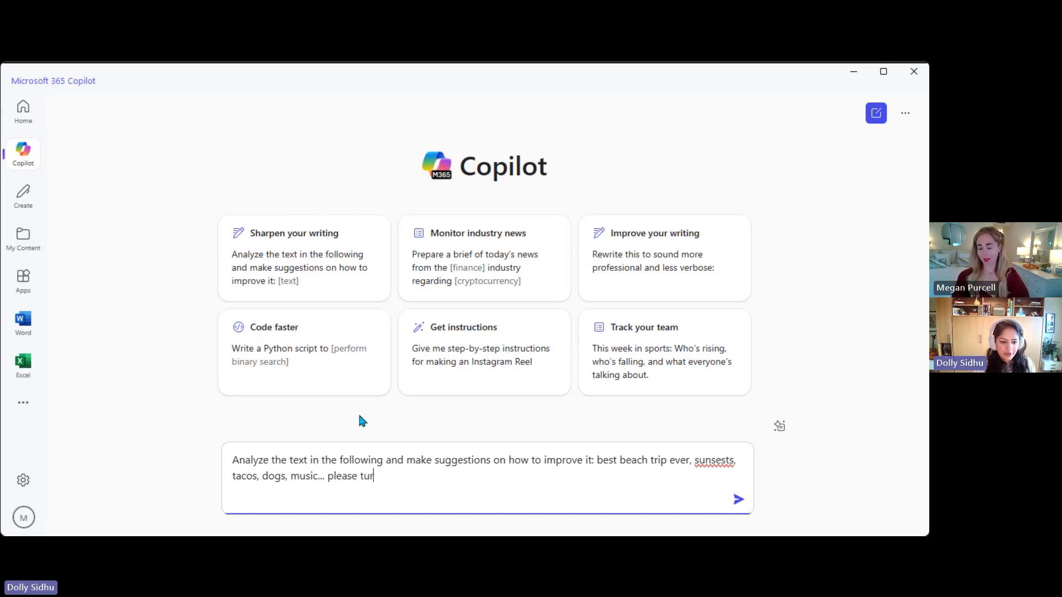
text(n this into a )
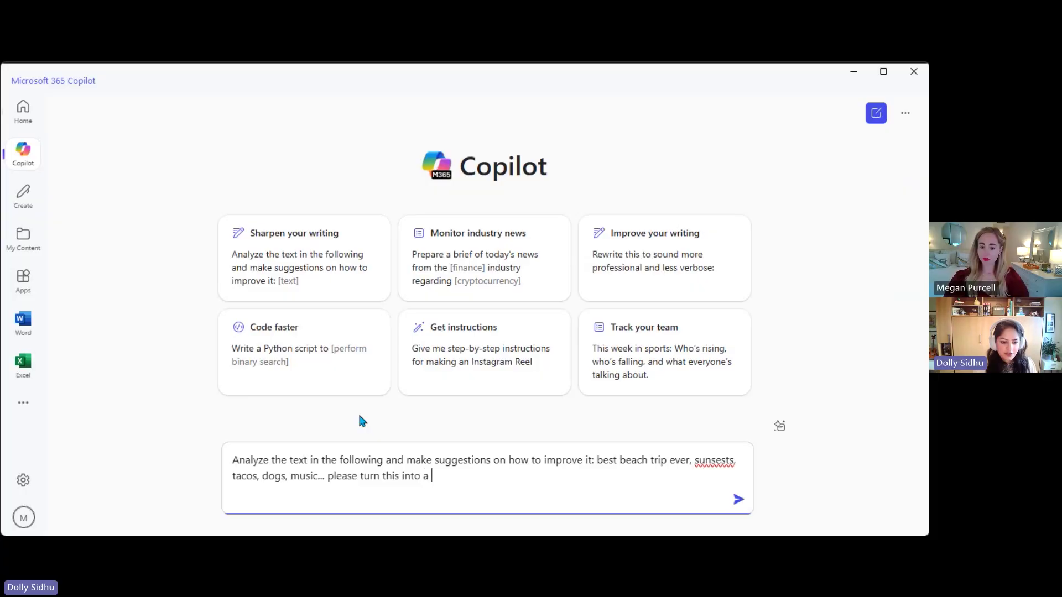
text(fun travel blog )
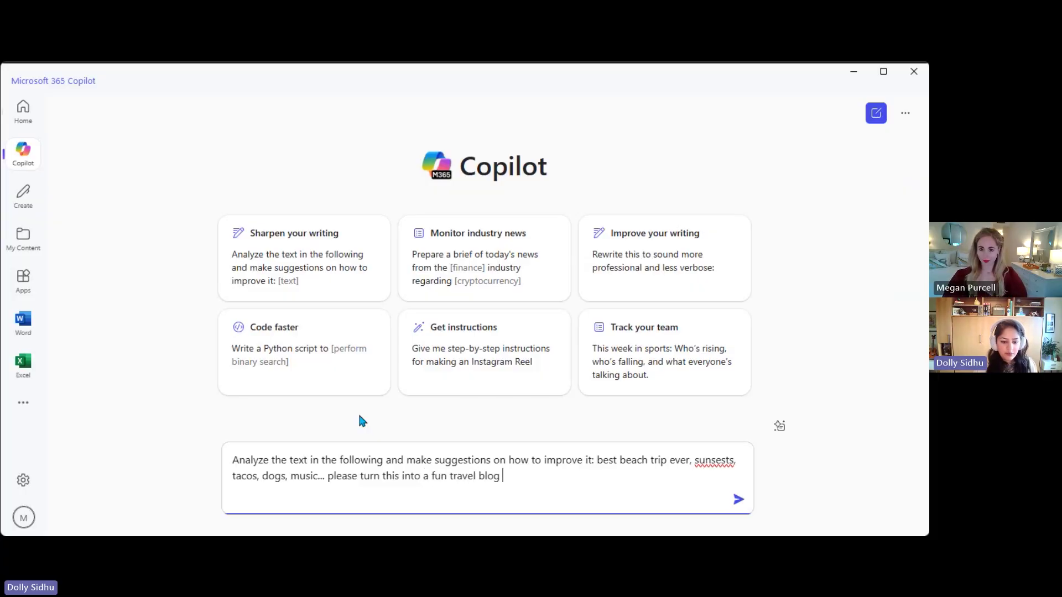
text(intro)
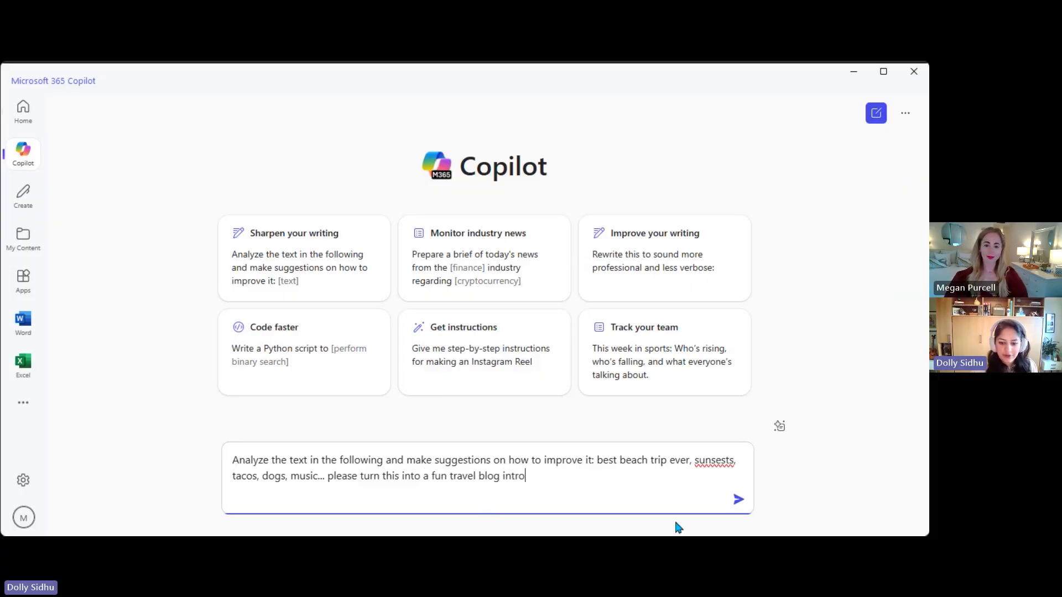
click(737, 500)
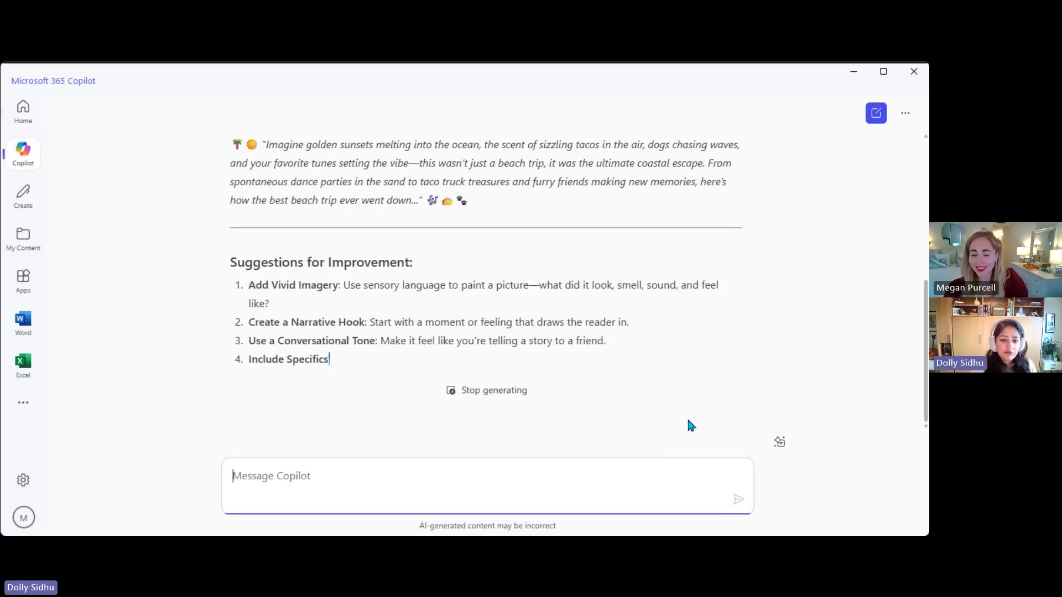
scroll(678, 406, up, 1)
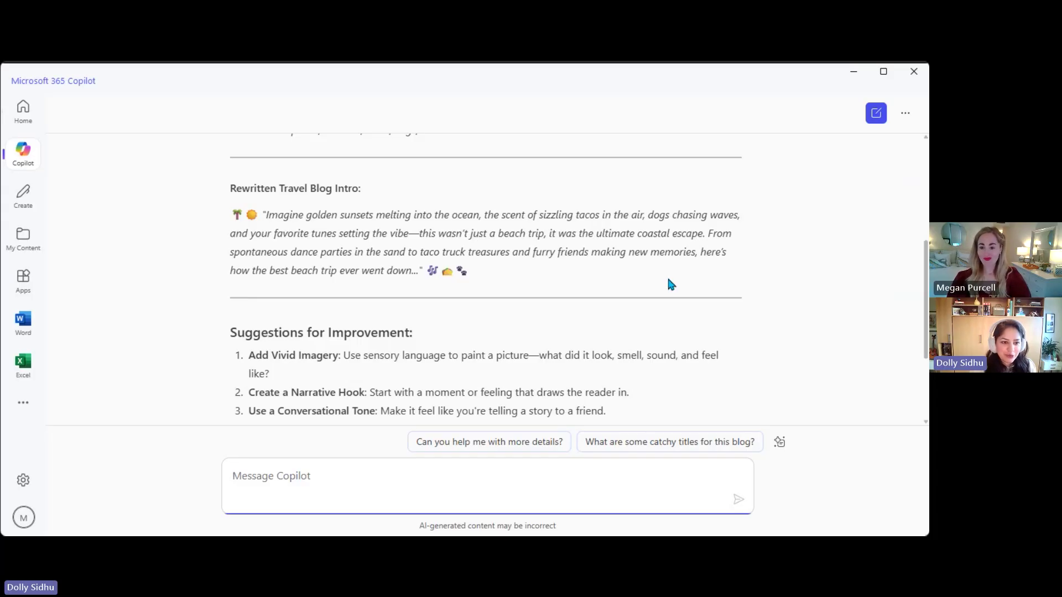
scroll(668, 275, up, 1)
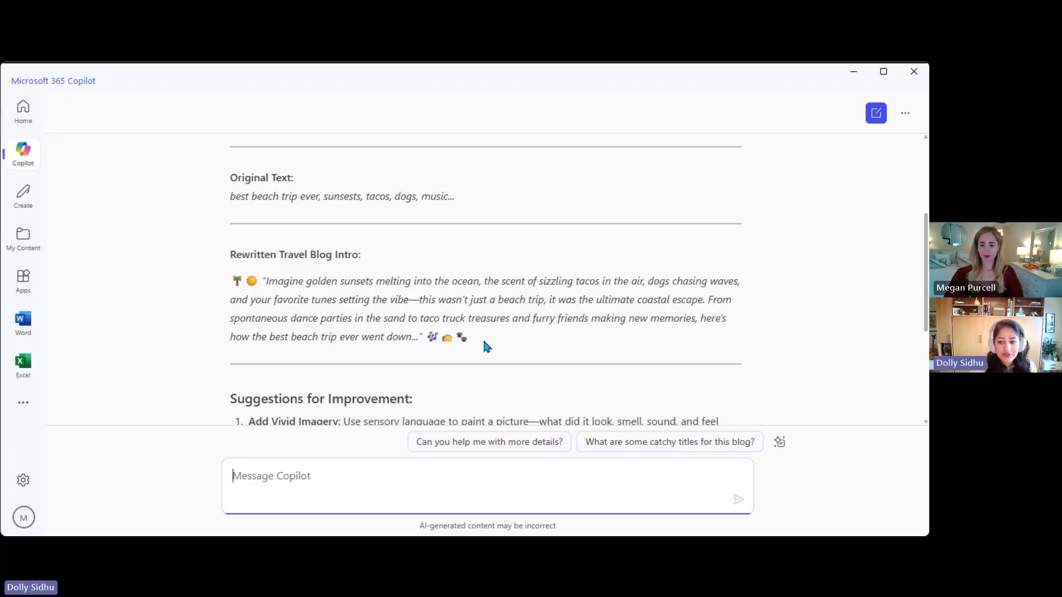
scroll(486, 346, down, 3)
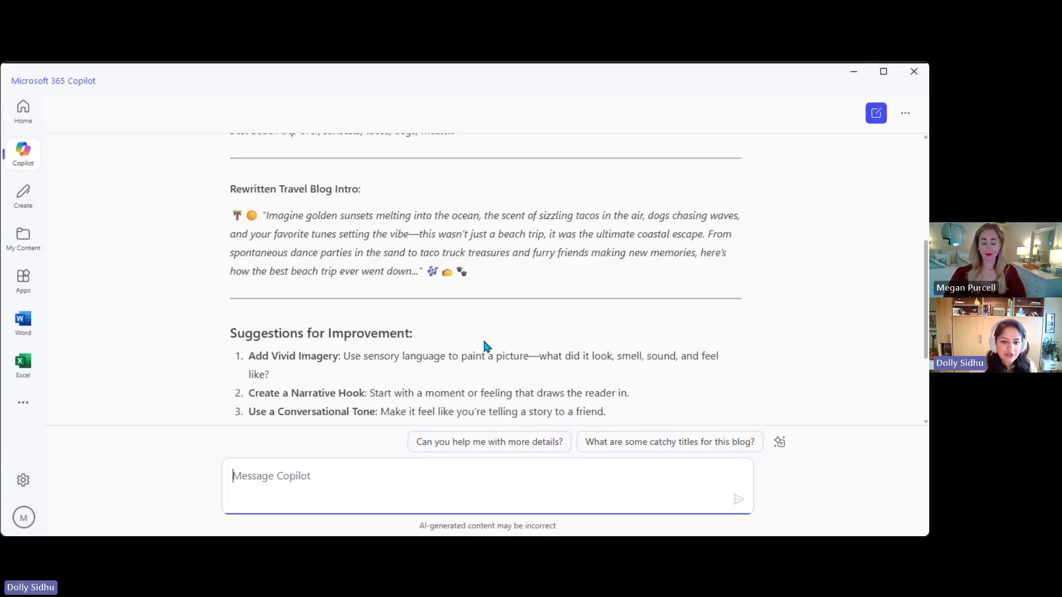
scroll(485, 346, down, 2)
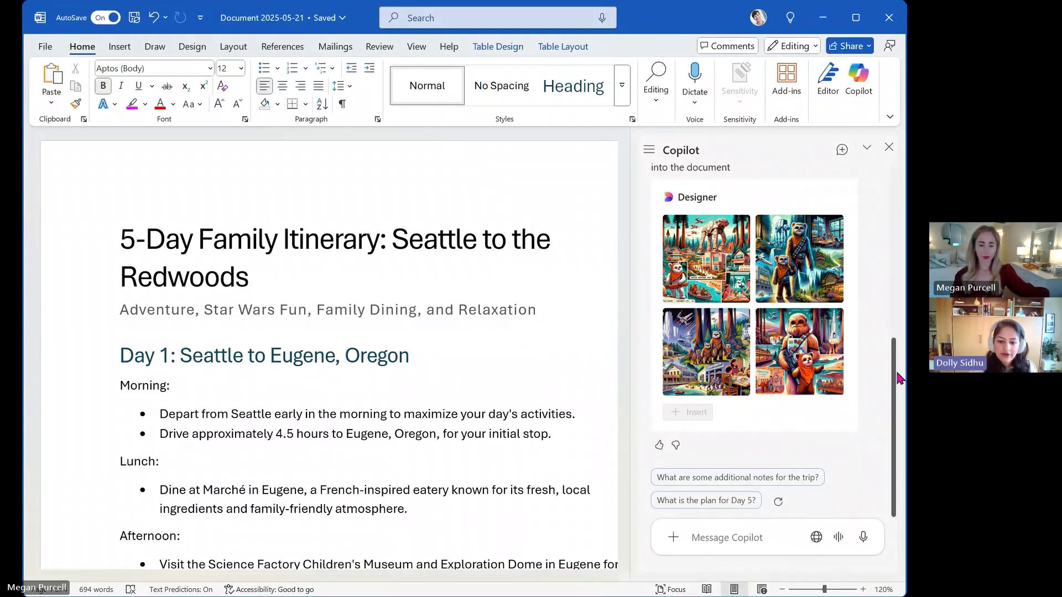
mouse_move(706, 258)
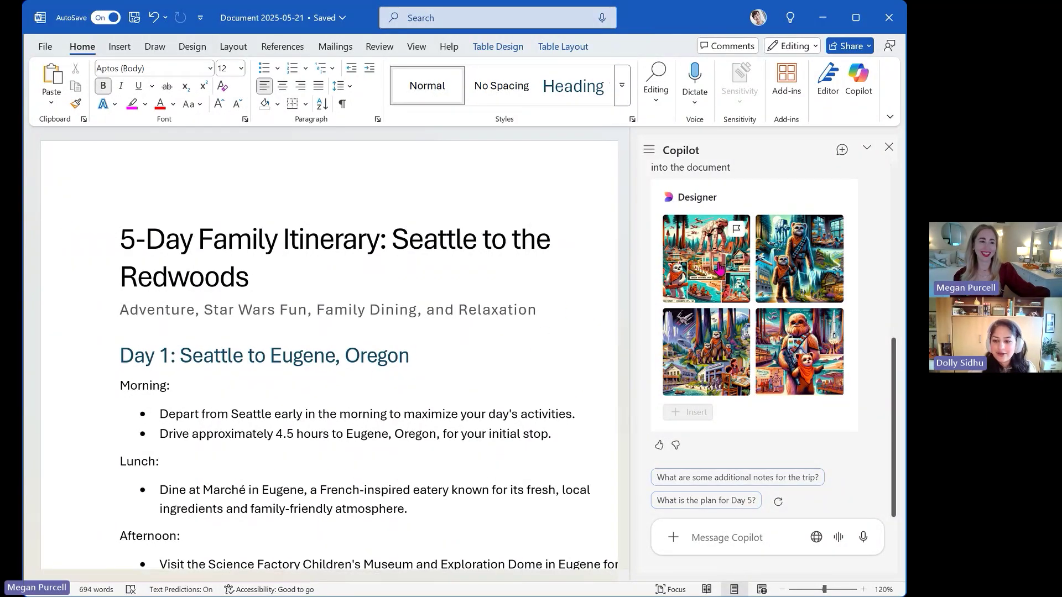
Insert the third Star Wars Designer image on a new line below the itinerary subtitle
mouse_move(441, 326)
click(569, 316)
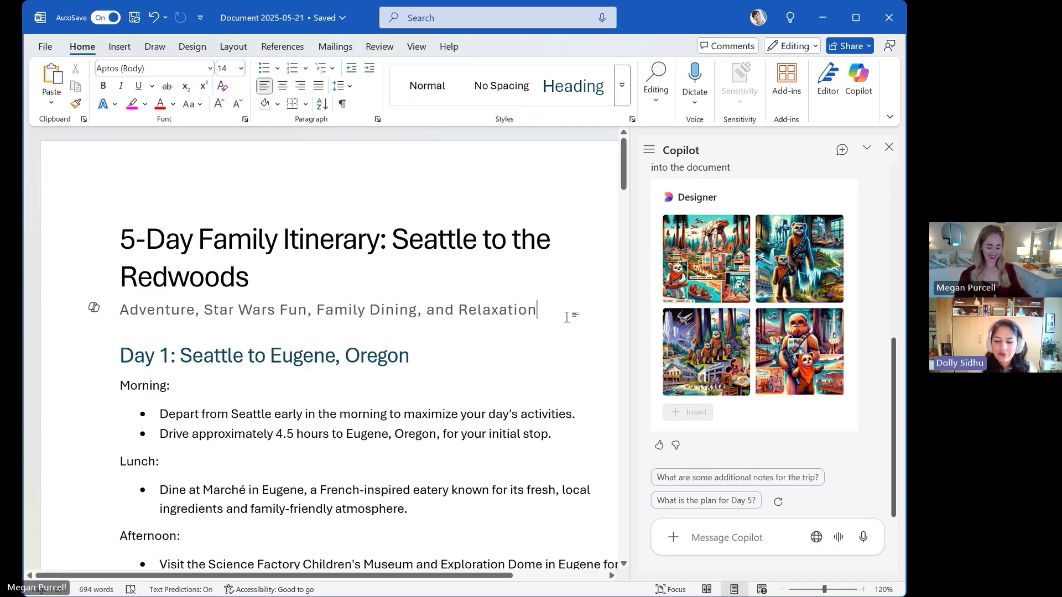
key(Return)
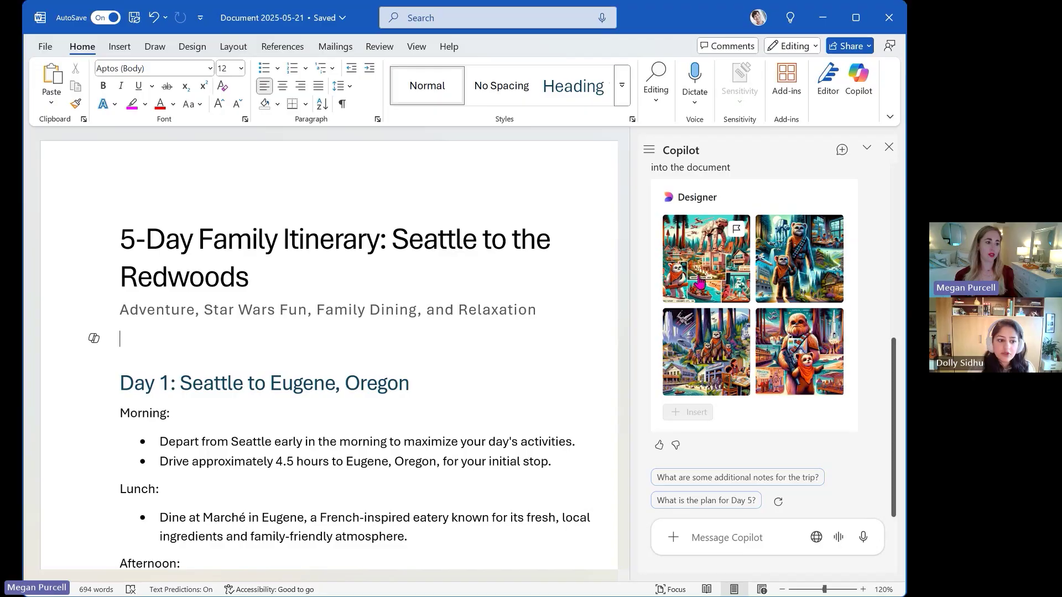
click(728, 366)
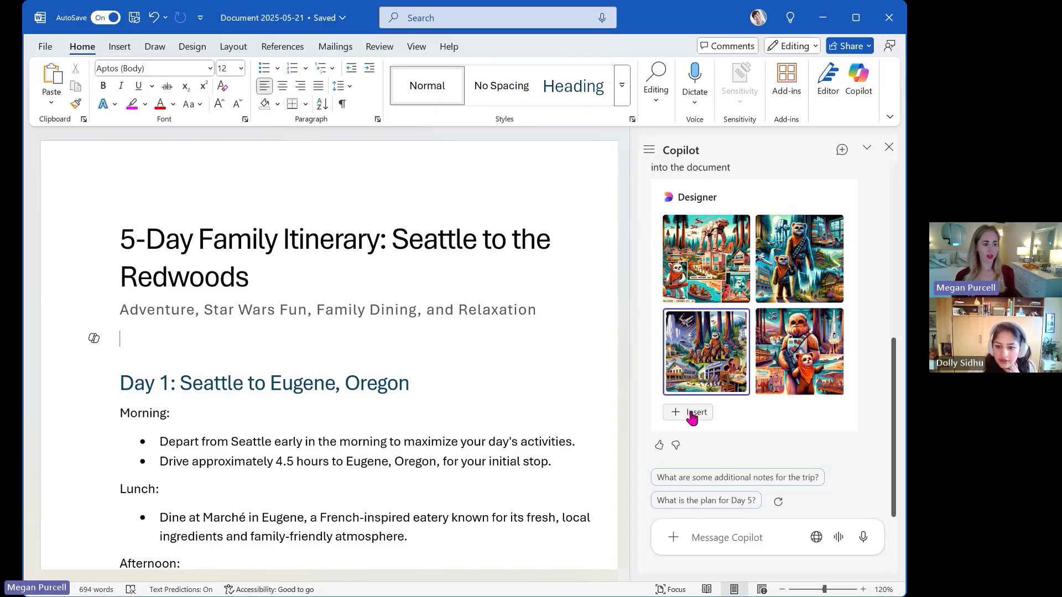
click(693, 413)
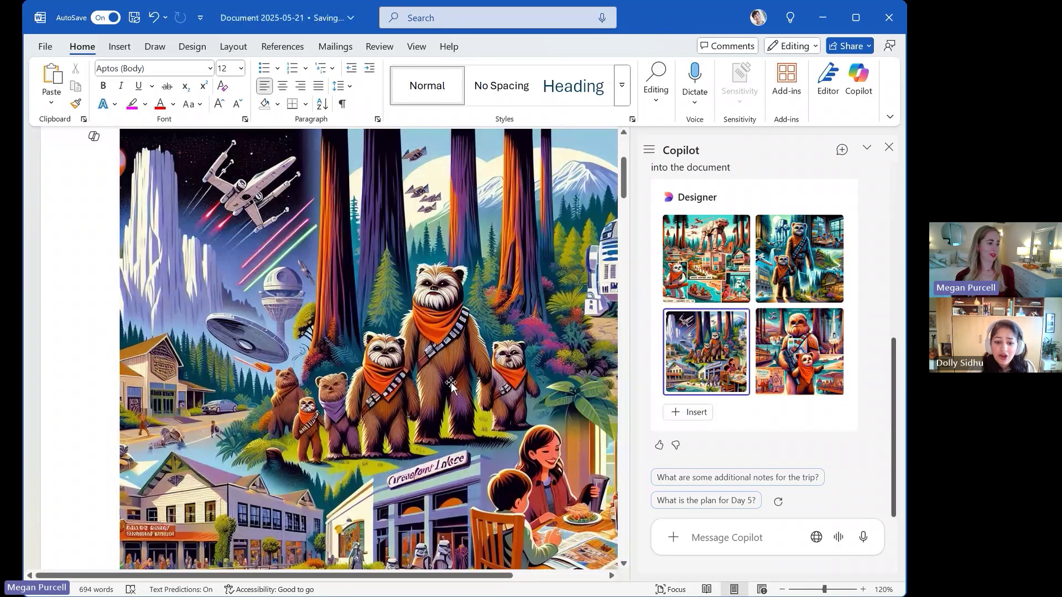
scroll(451, 386, down, 3)
scroll(451, 387, down, 1)
scroll(451, 386, up, 1)
scroll(450, 386, up, 3)
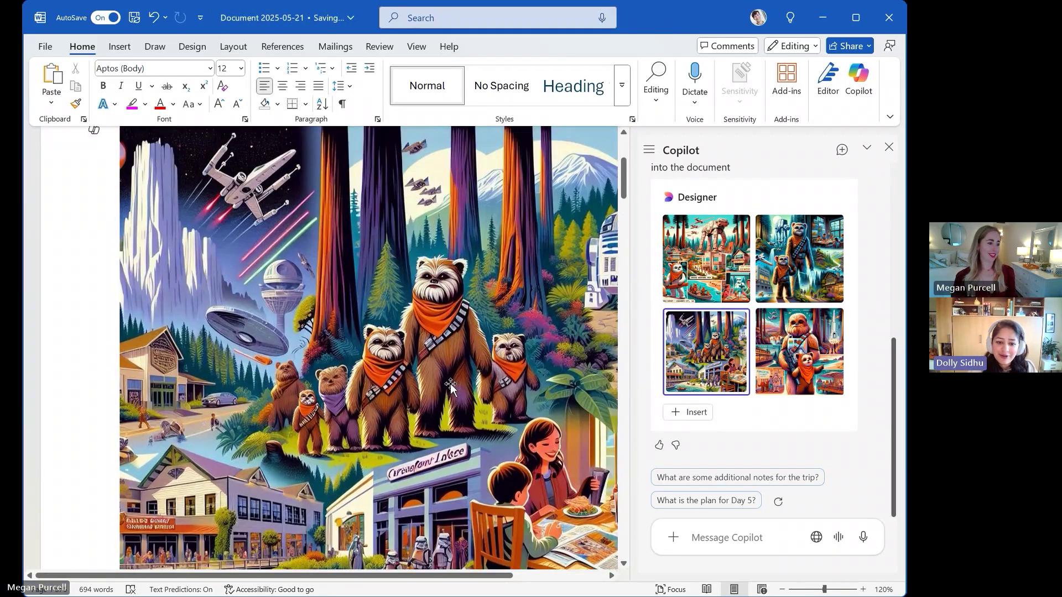
scroll(450, 386, up, 3)
scroll(451, 386, up, 1)
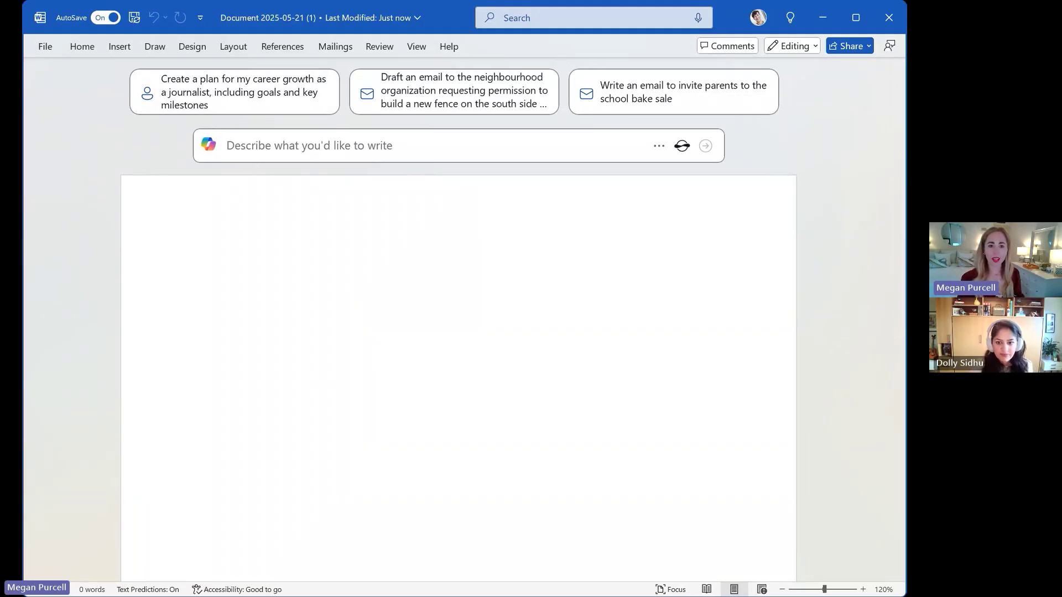
Ask Copilot to write a kind but honest breakup message as a pop song
click(246, 142)
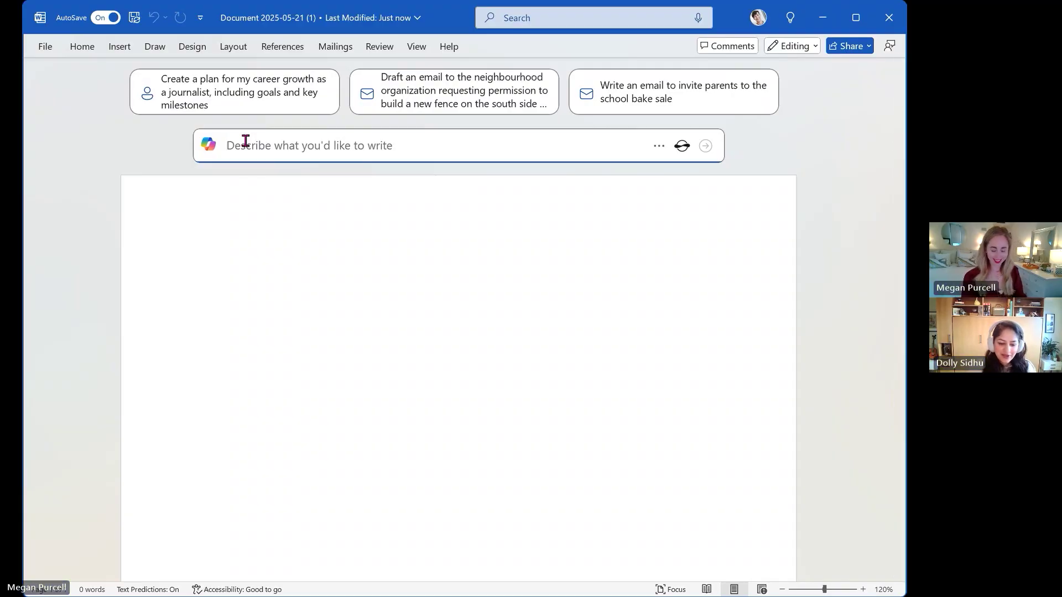
text(i)
key(BackSpace)
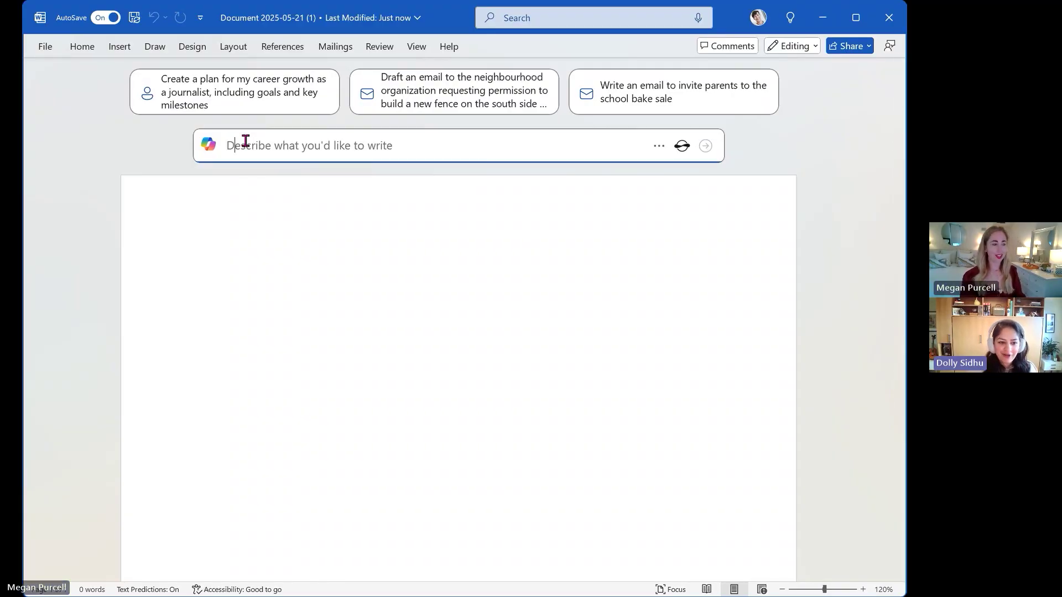
text(were )
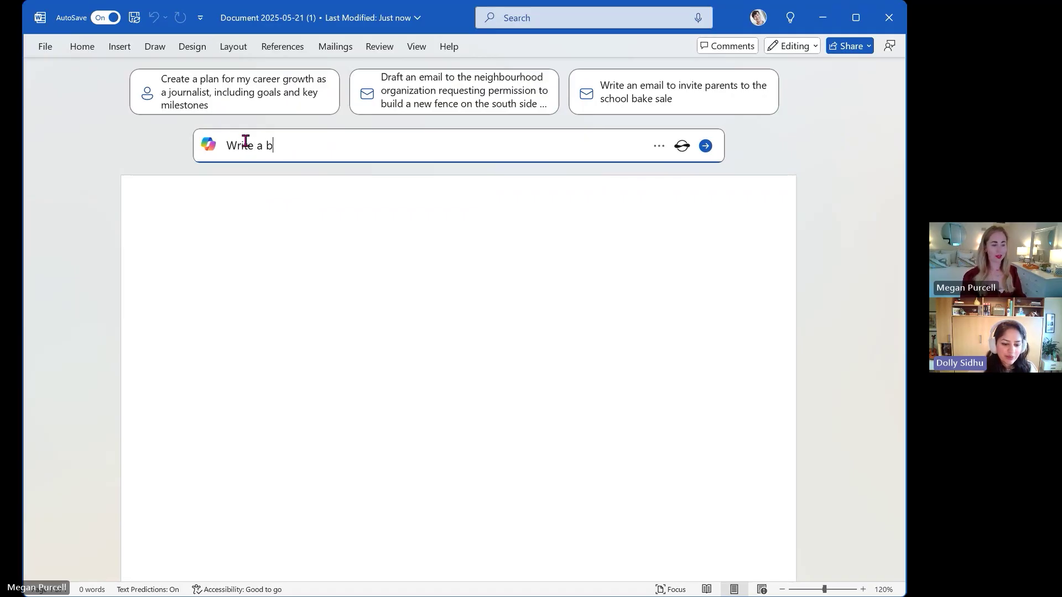
text(text tha)
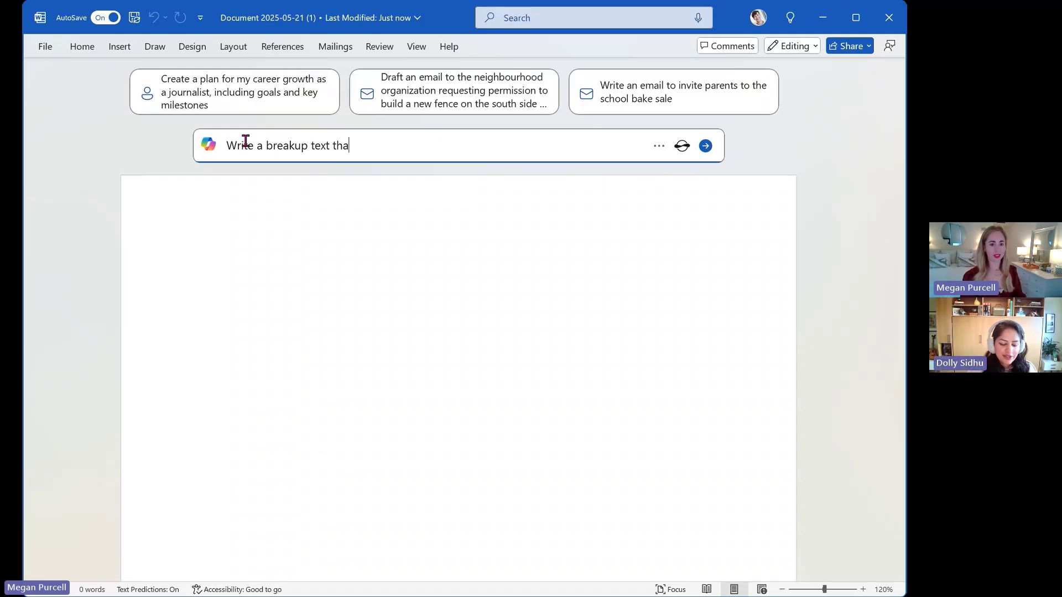
text(;)
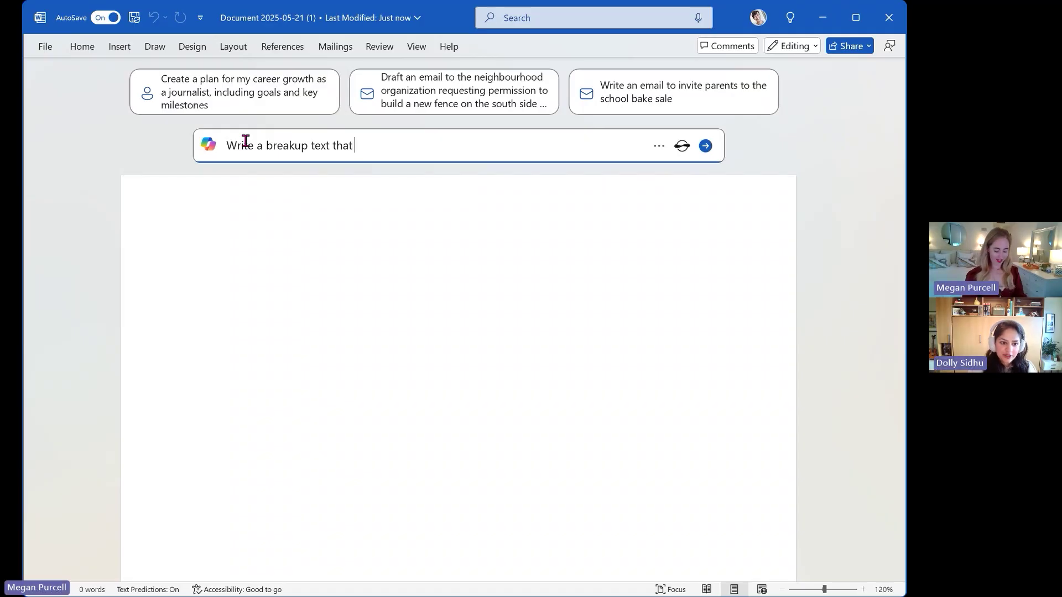
text(s kind )
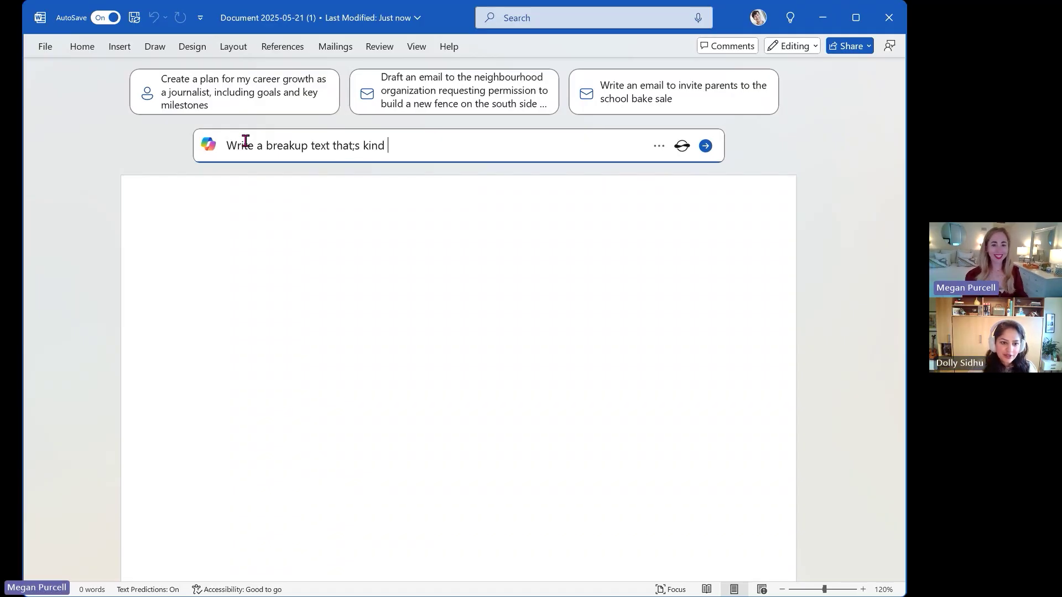
text(but hones)
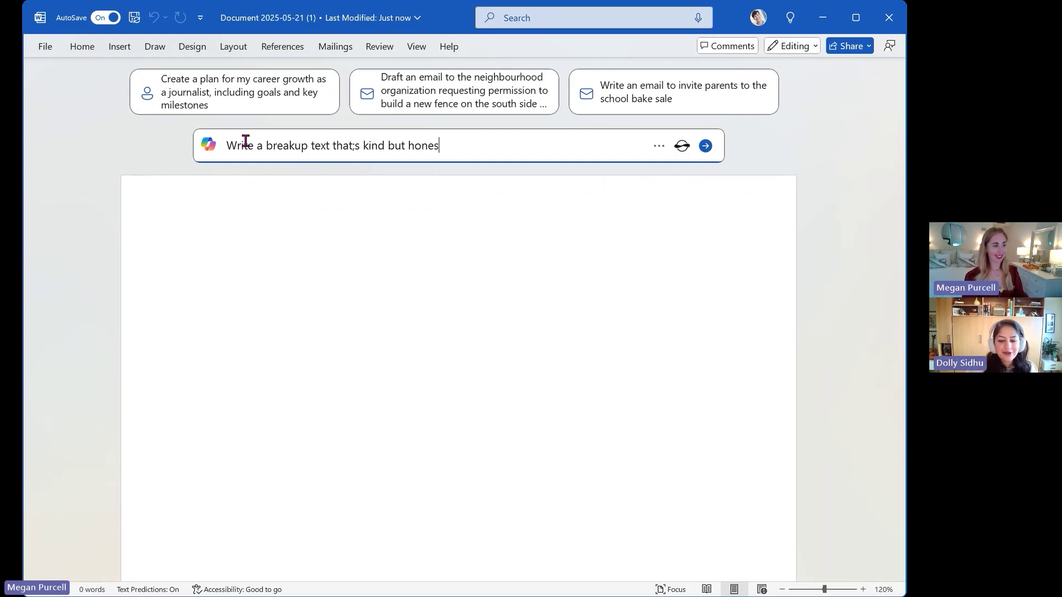
text(t, a )
text(urn it into a pop song)
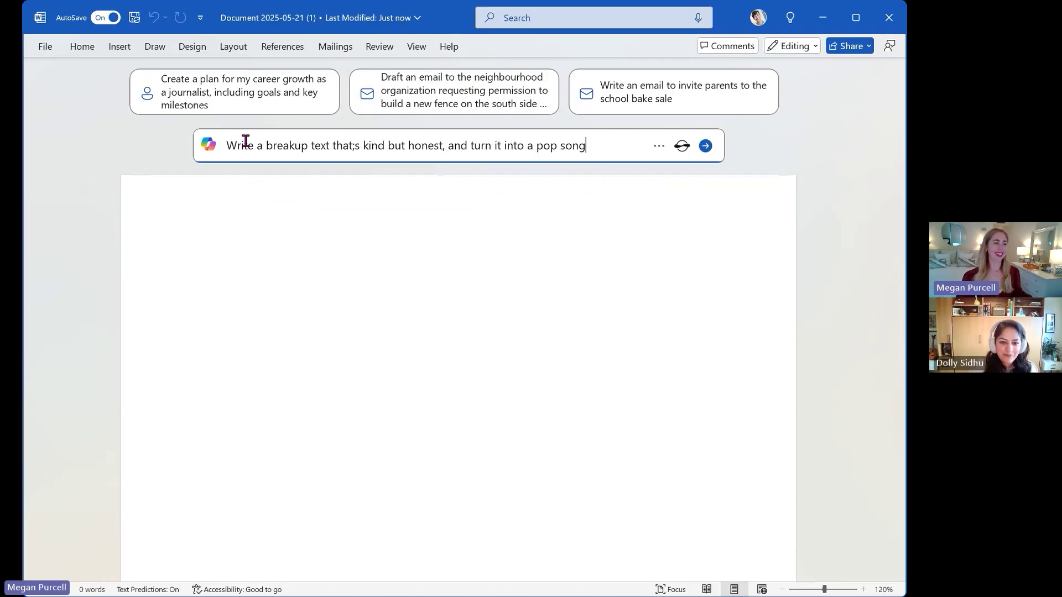
click(682, 146)
click(705, 171)
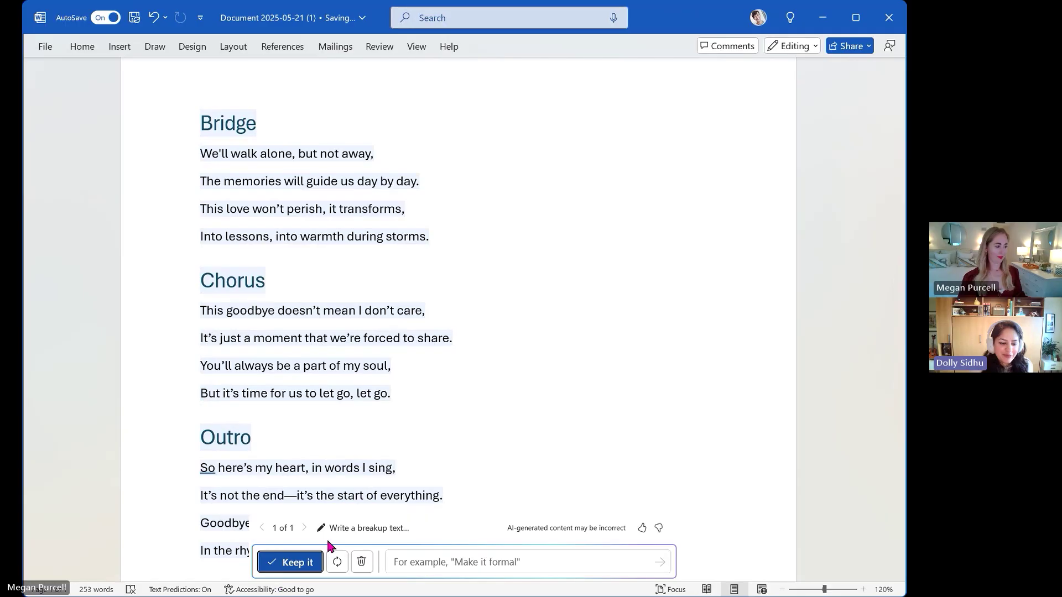
Keep Copilot's pop song 'Goodbye, But Not Gone' in the new document
click(291, 562)
scroll(330, 398, up, 5)
scroll(330, 399, up, 5)
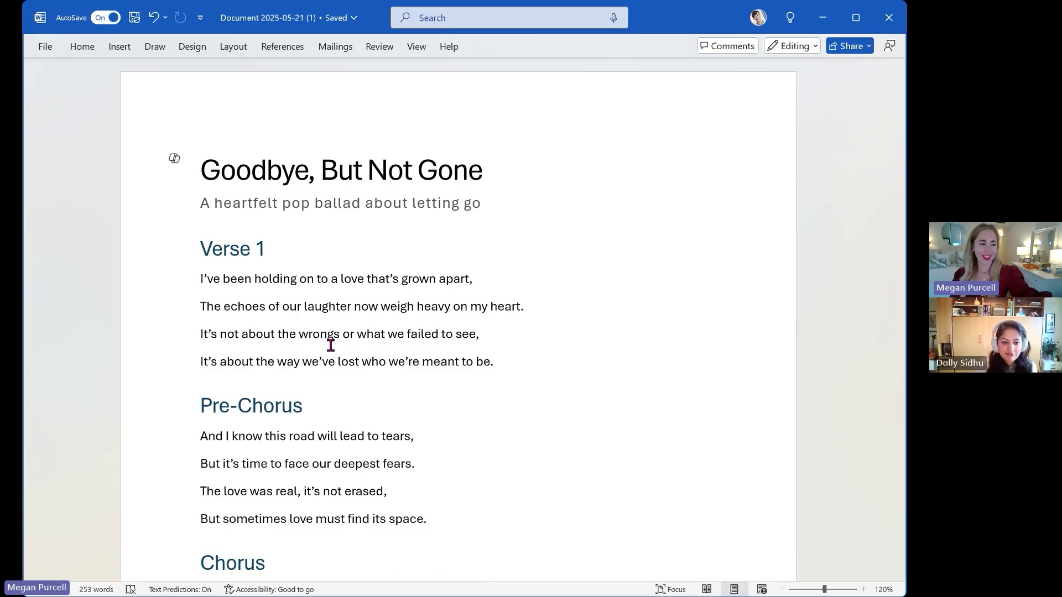
scroll(331, 345, down, 3)
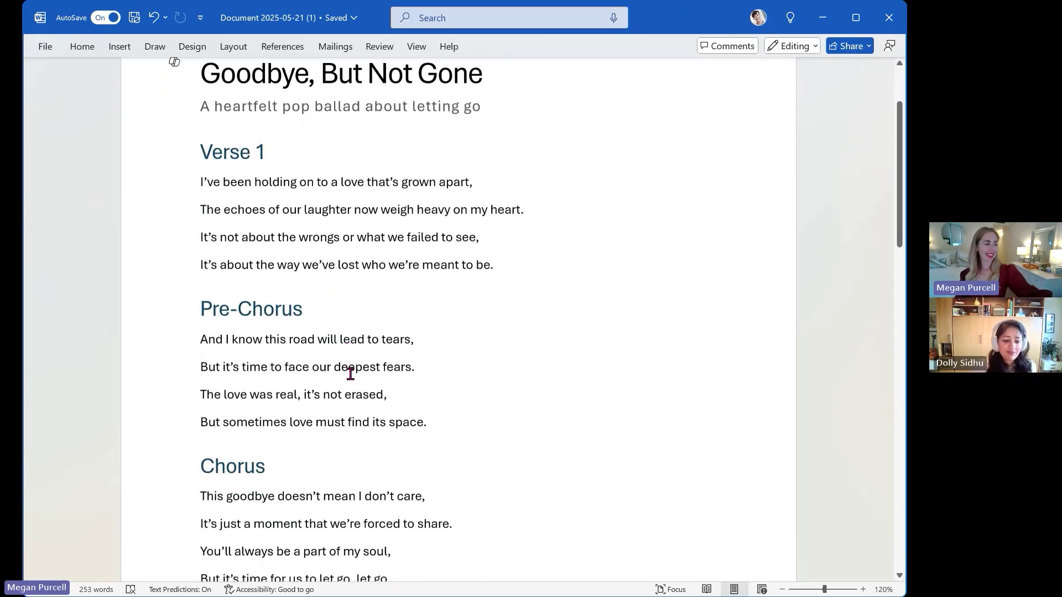